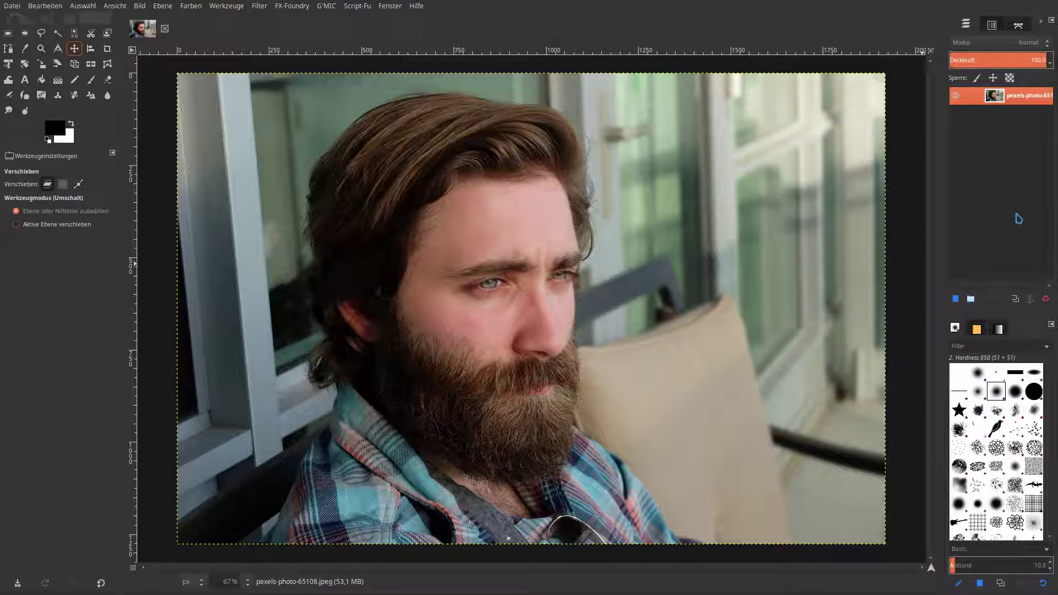
# - Duplicate the photo layer twice so three identical photo layers are stacked
pyautogui.click(1016, 300)
pyautogui.click(1019, 302)
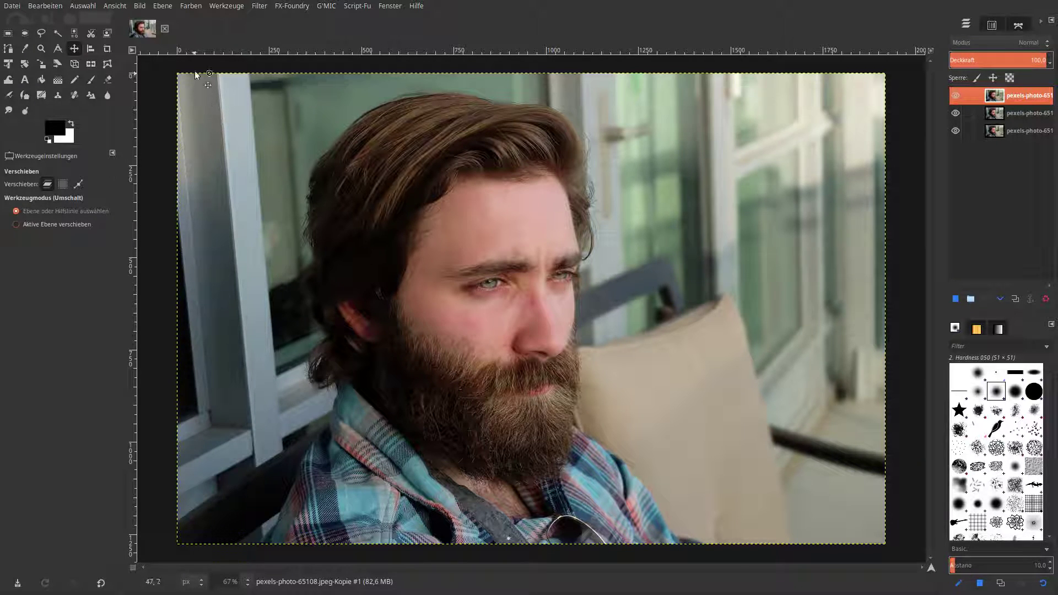
# - Decompose the top layer in CMYK mode into Cyan-k, Magenta-k, Gelb-k and Schwarz layers
pyautogui.click(193, 7)
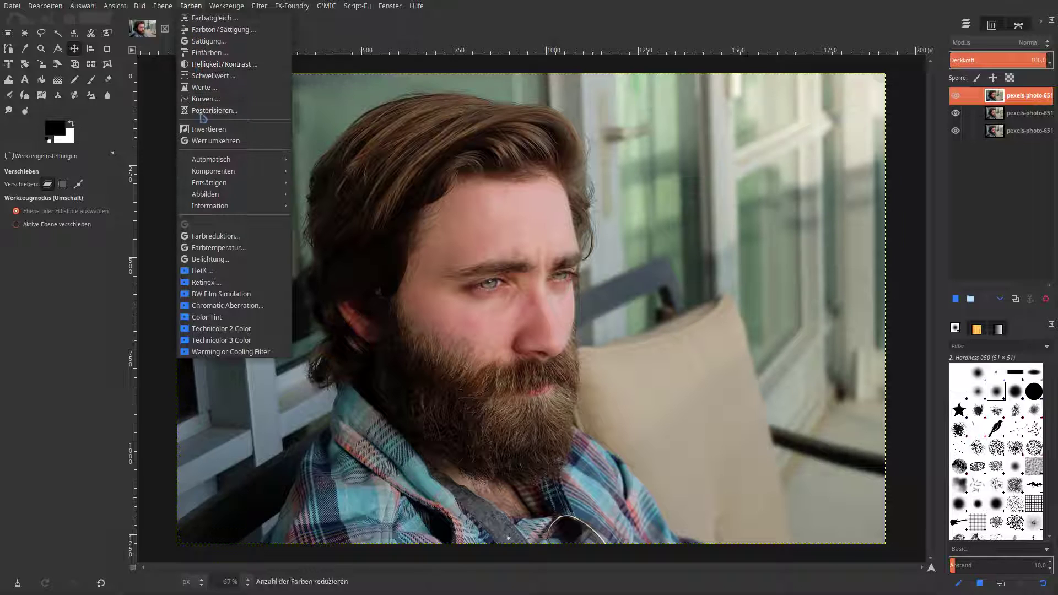
pyautogui.moveTo(213, 170)
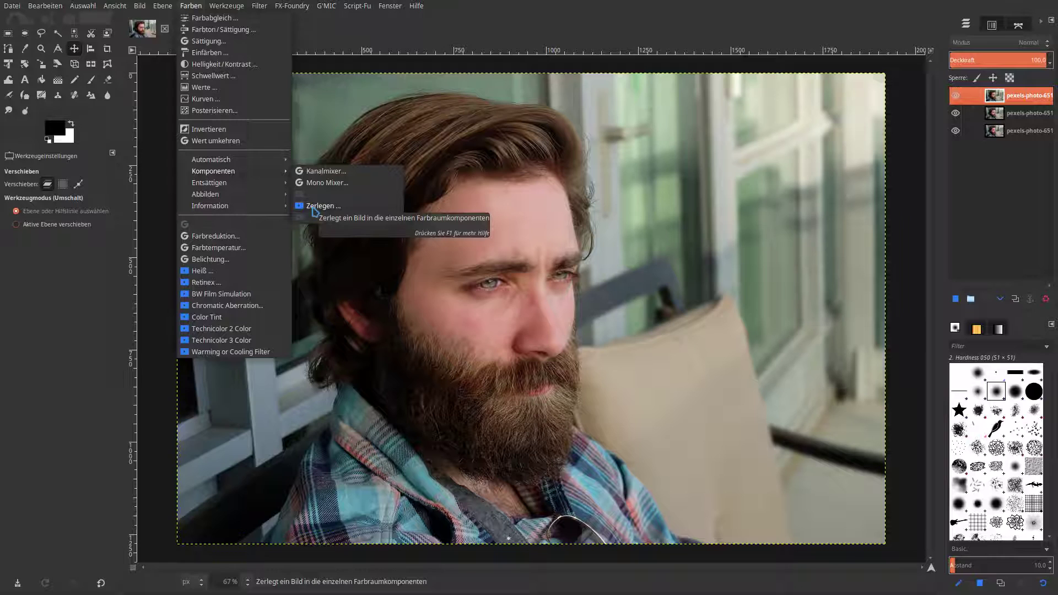
pyautogui.click(314, 207)
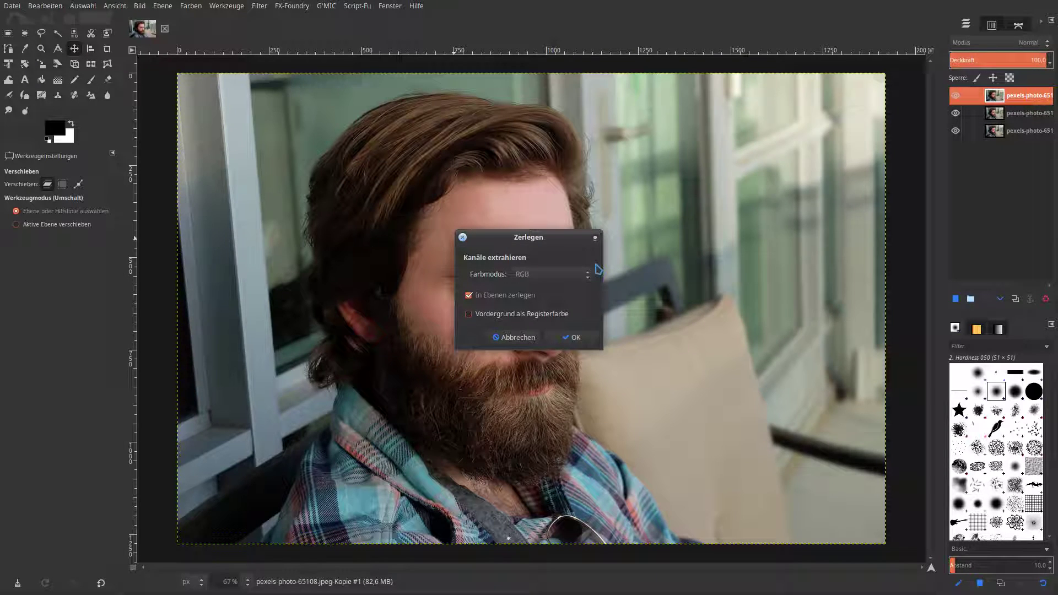
pyautogui.click(576, 274)
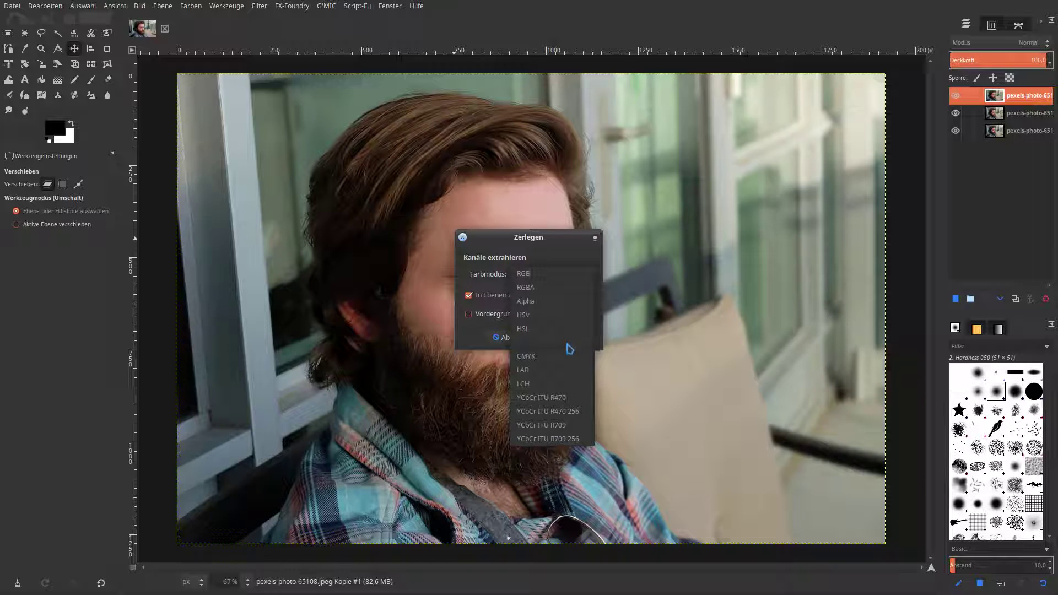
pyautogui.click(564, 353)
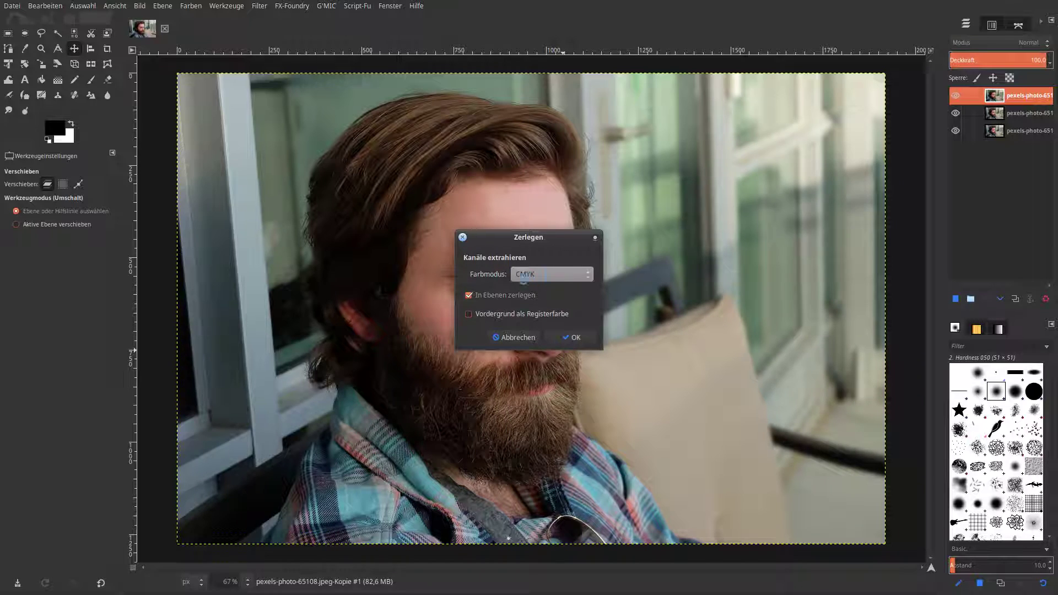
pyautogui.click(573, 338)
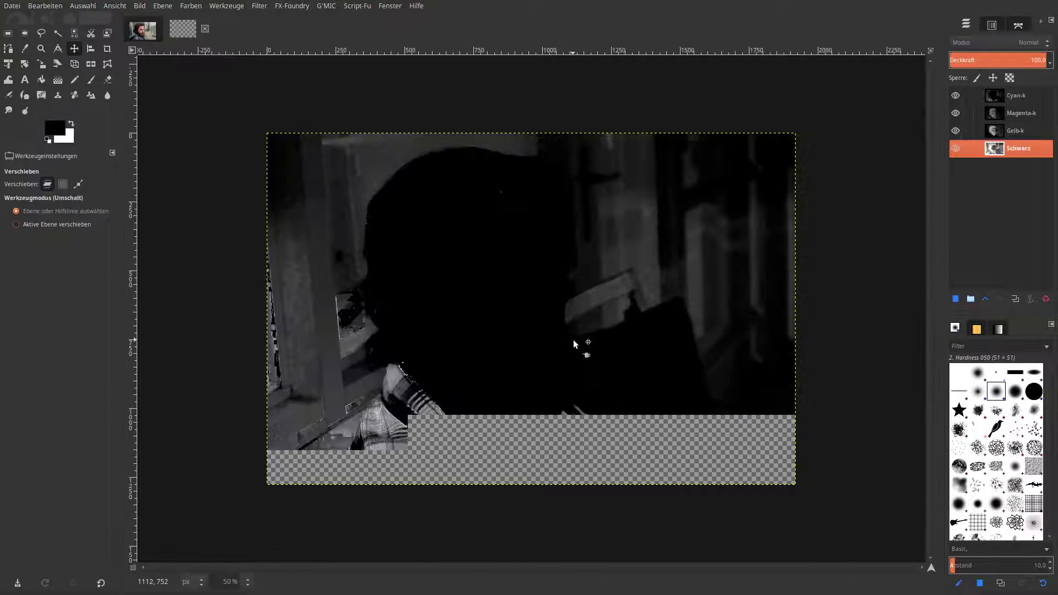
# - Hide the other channel layers and invert the values of the Gelb-k layer
pyautogui.click(955, 96)
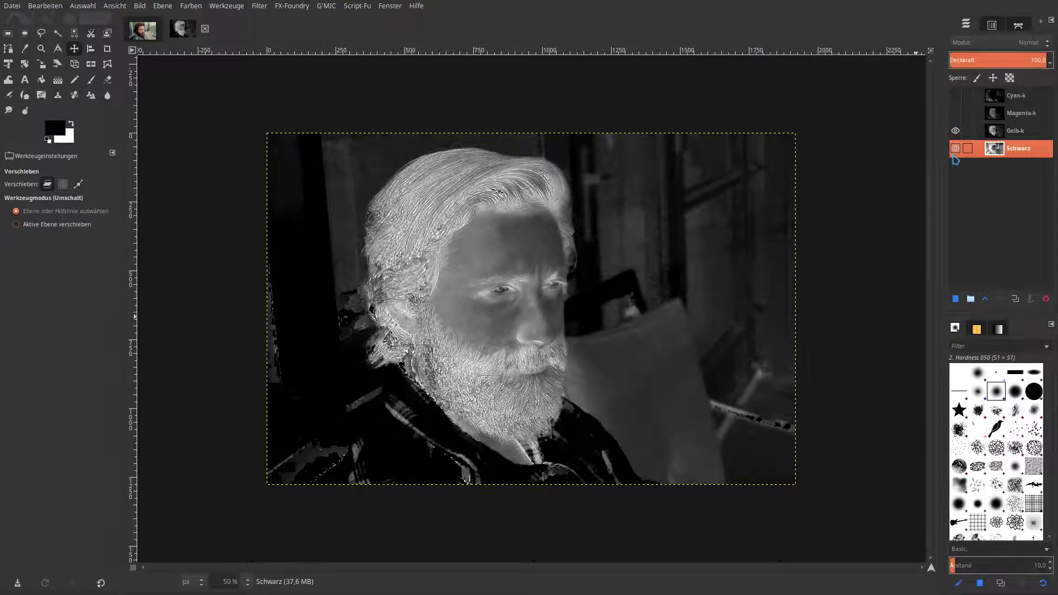
pyautogui.click(955, 148)
pyautogui.click(1014, 133)
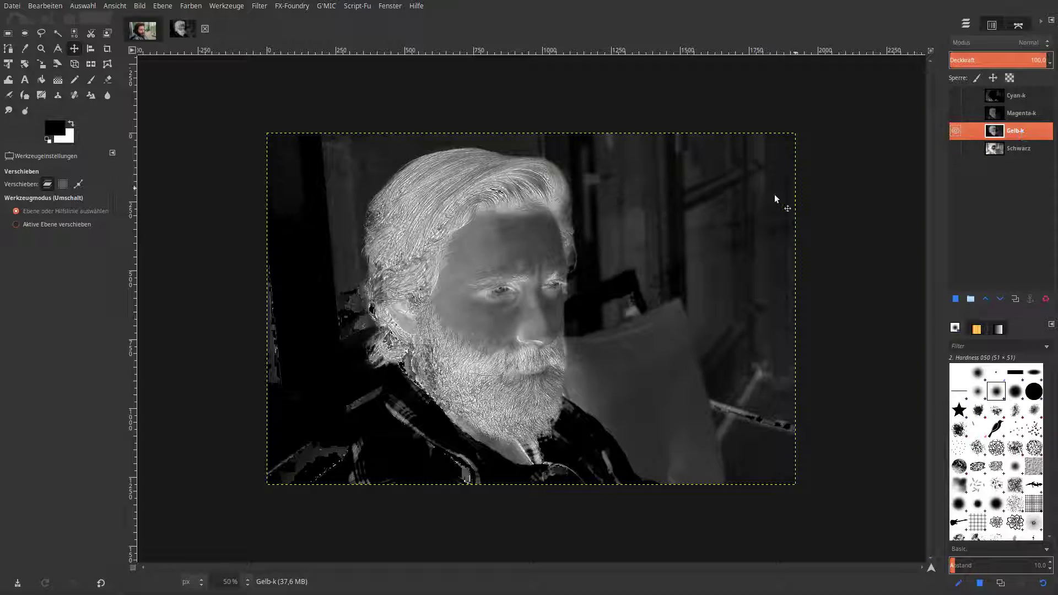
pyautogui.click(189, 11)
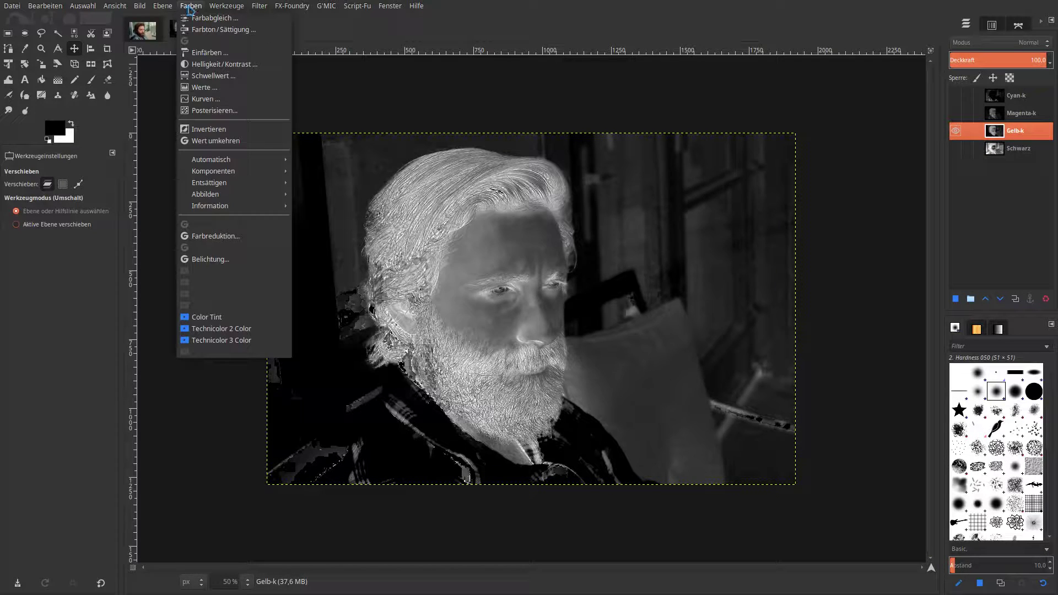
pyautogui.click(215, 141)
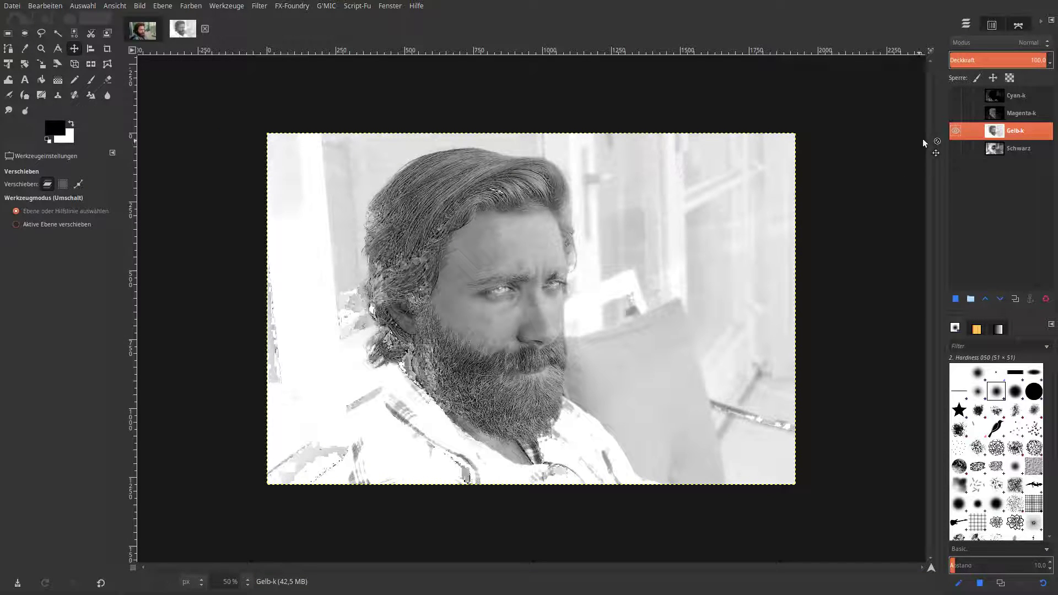
# - Show all channel layers again, recompose them into the photo, and close the CMYK image
pyautogui.click(955, 113)
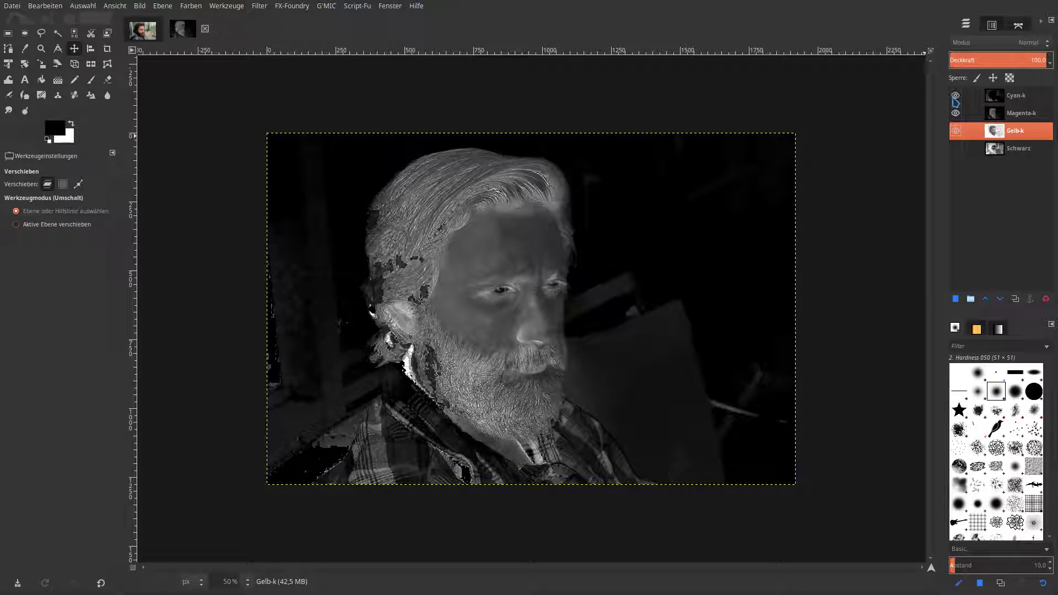
pyautogui.click(955, 101)
pyautogui.click(1001, 100)
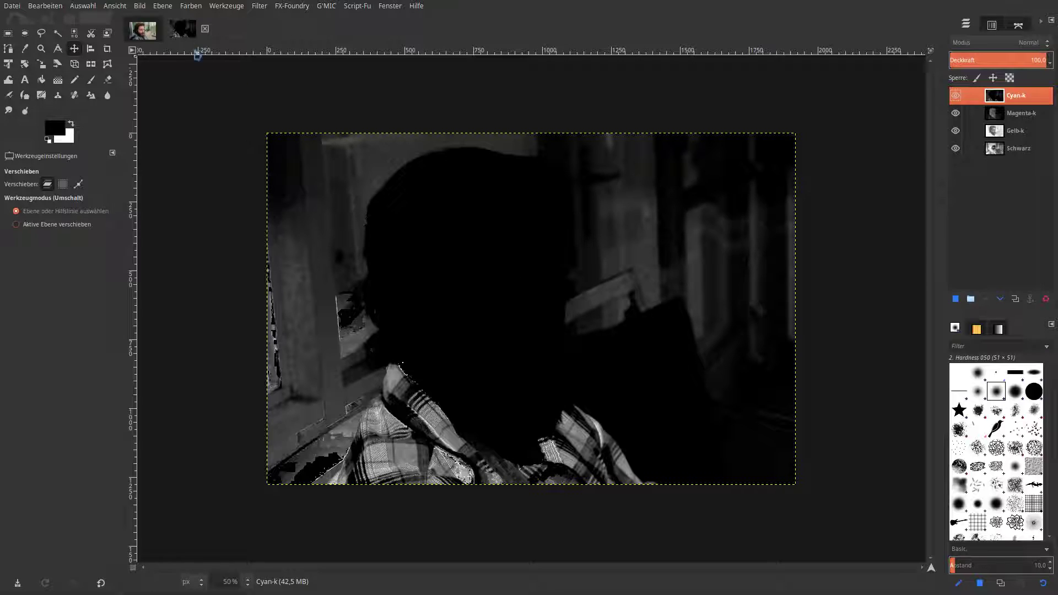
pyautogui.click(191, 5)
pyautogui.moveTo(211, 159)
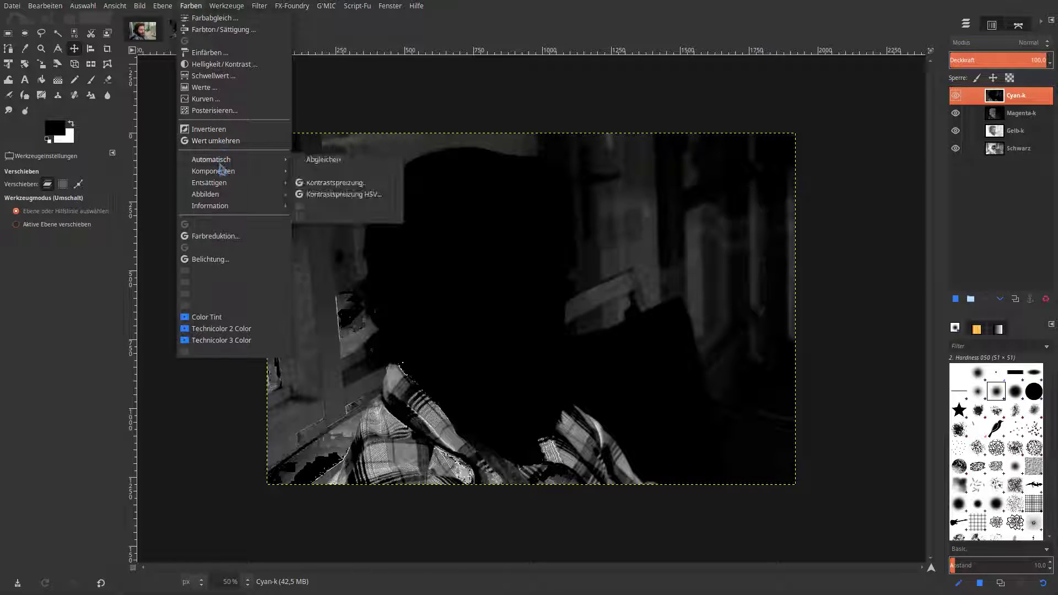
pyautogui.click(335, 200)
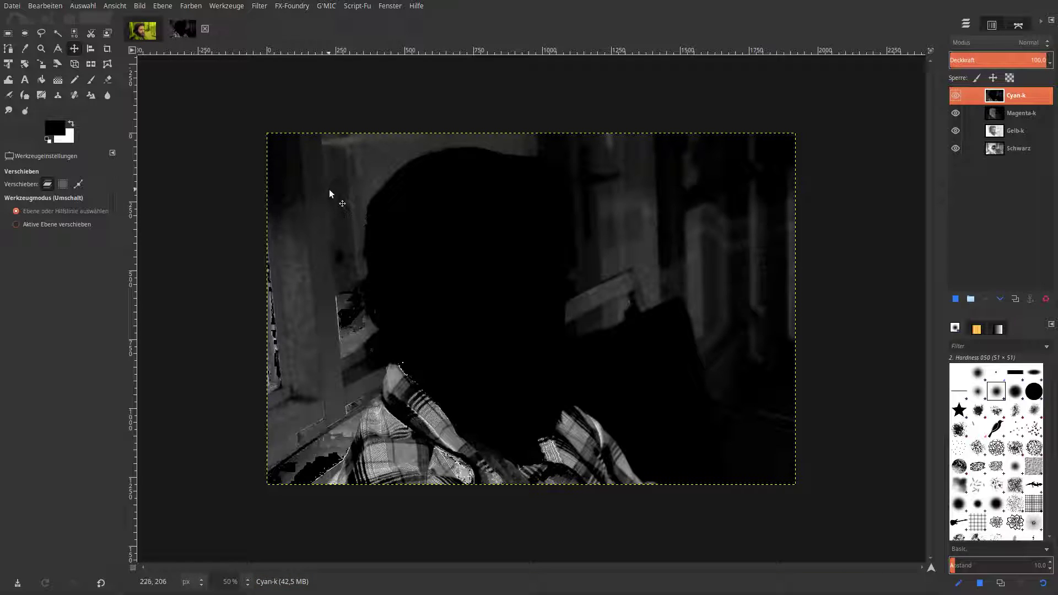
pyautogui.click(205, 29)
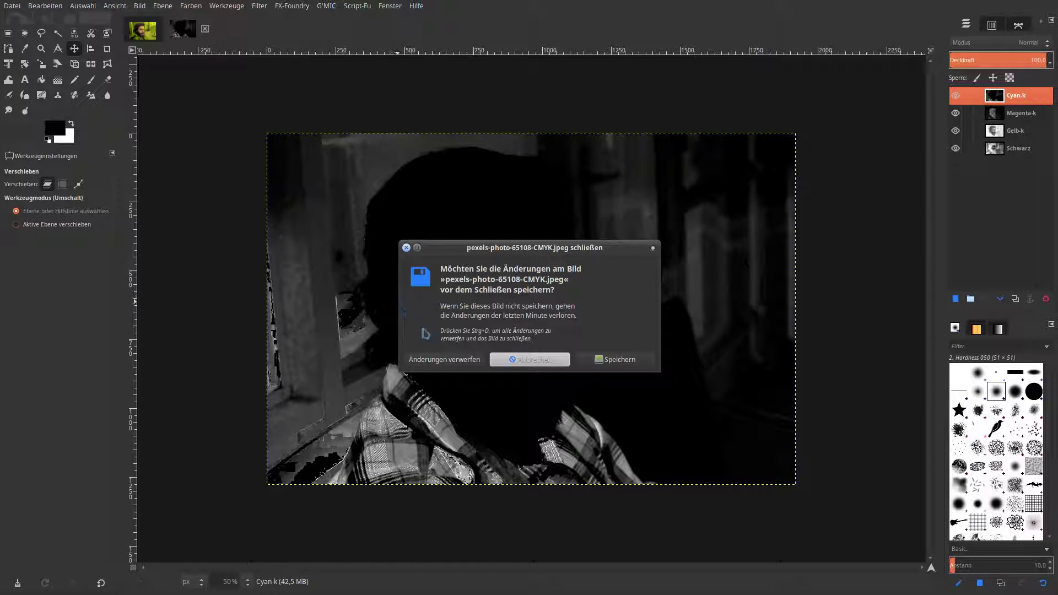
# - Discard the CMYK image, then blend the yellow-green layer in Weiche Kanten mode and merge it down
pyautogui.click(447, 359)
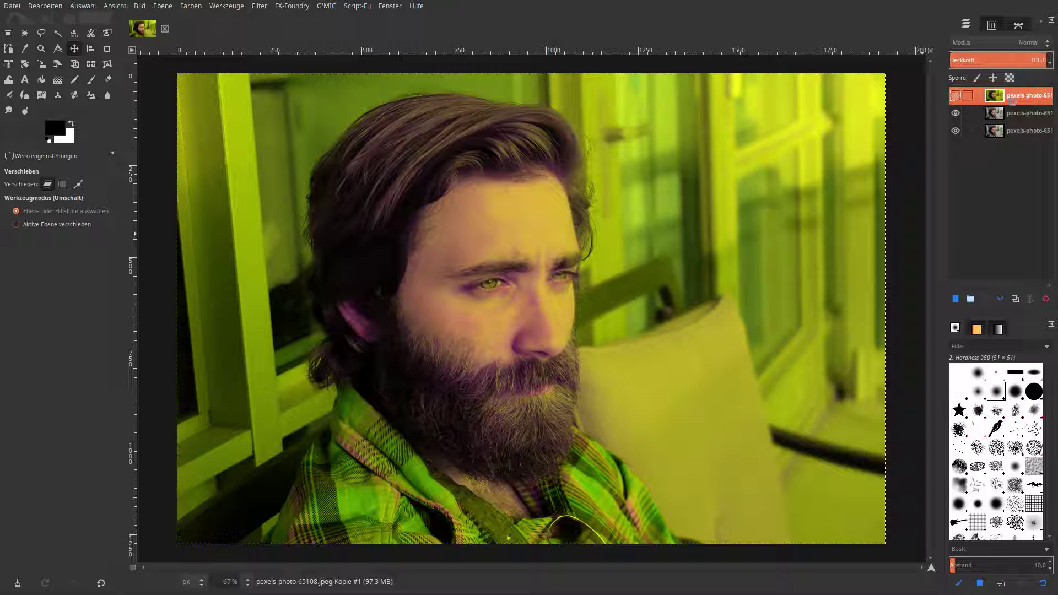
pyautogui.click(1021, 44)
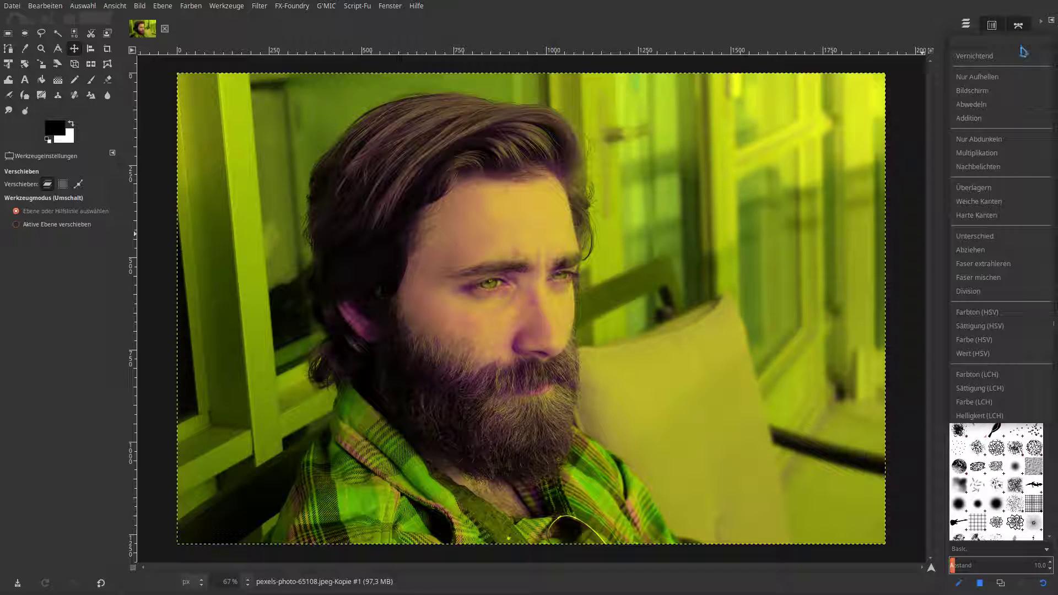
pyautogui.click(1029, 204)
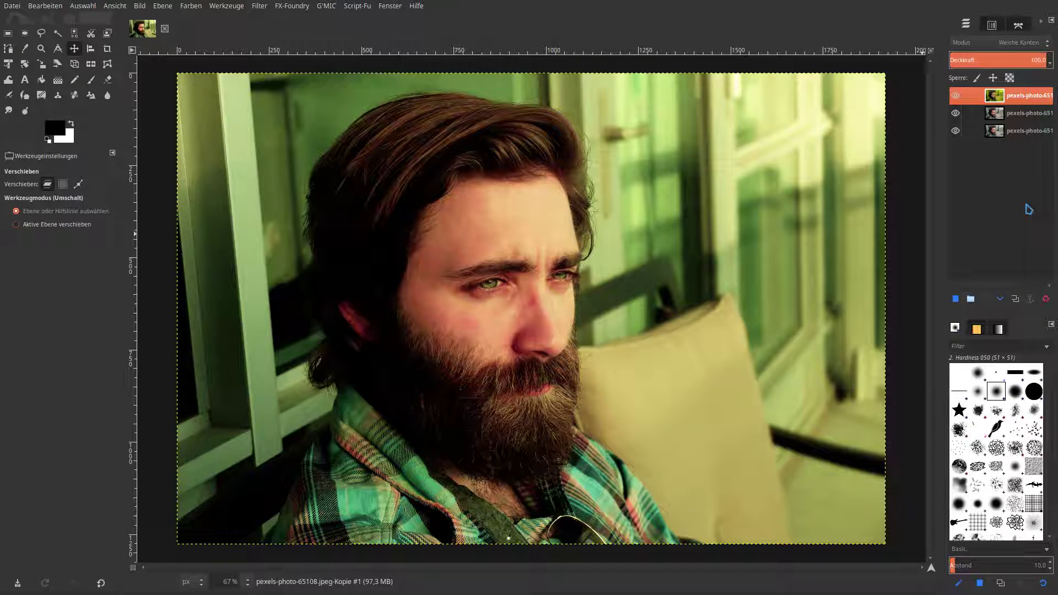
pyautogui.rightClick(994, 95)
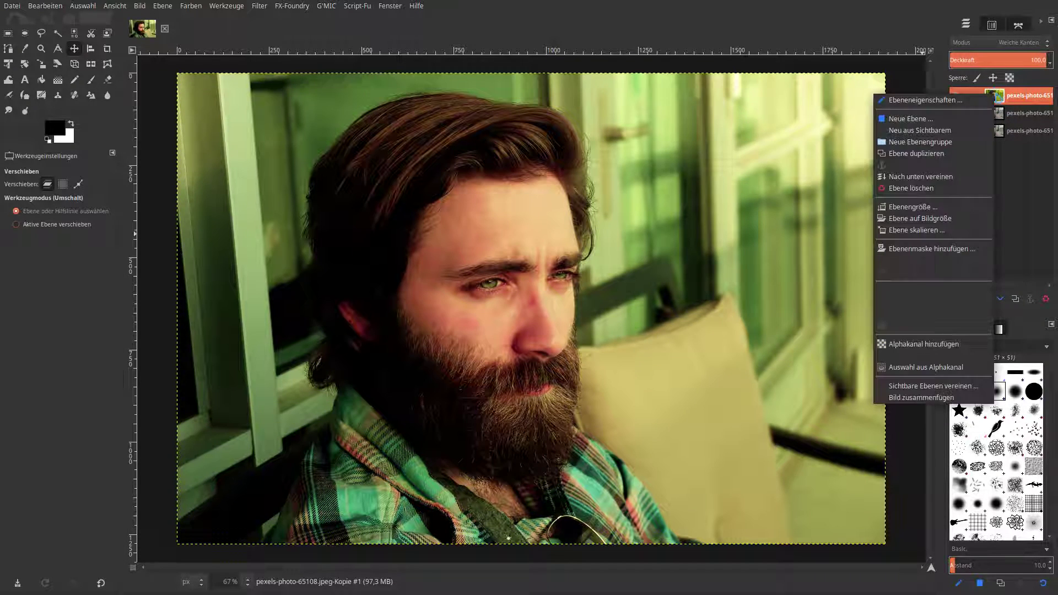
pyautogui.click(967, 177)
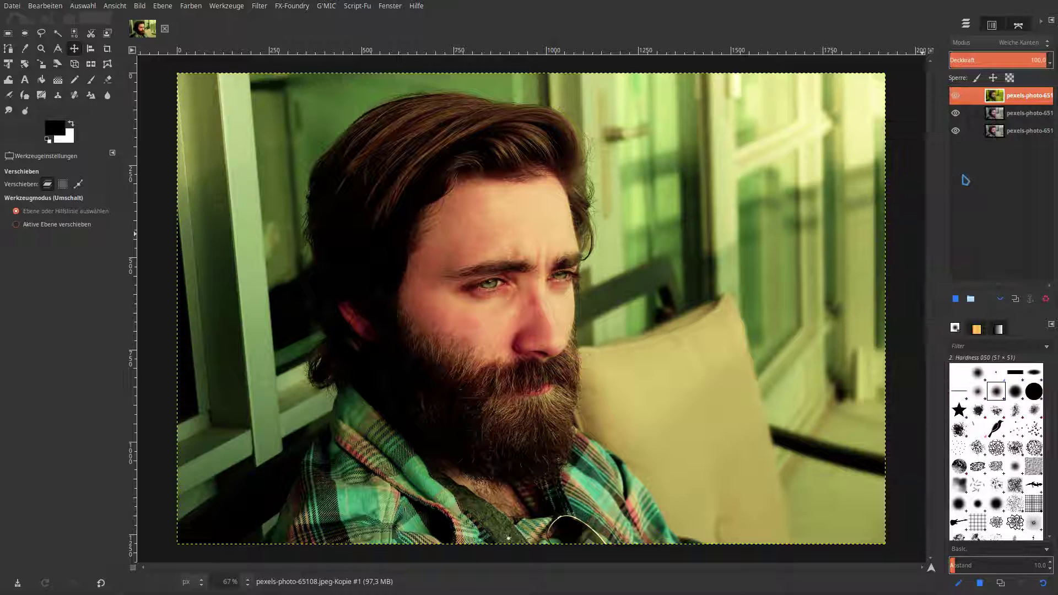
# - Duplicate the second photo layer and select the new top copy
pyautogui.click(997, 116)
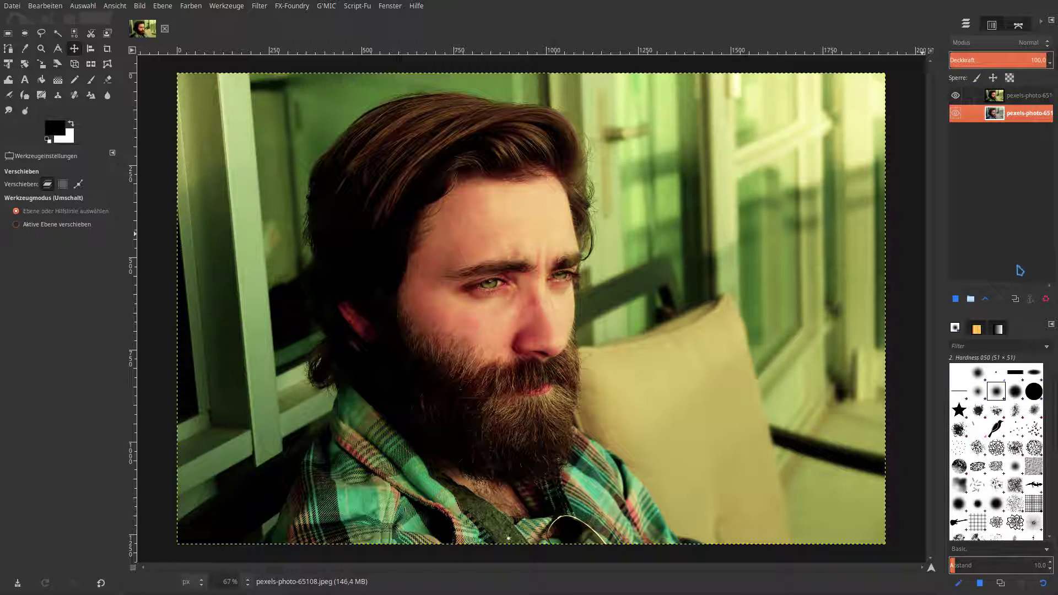
pyautogui.click(1016, 298)
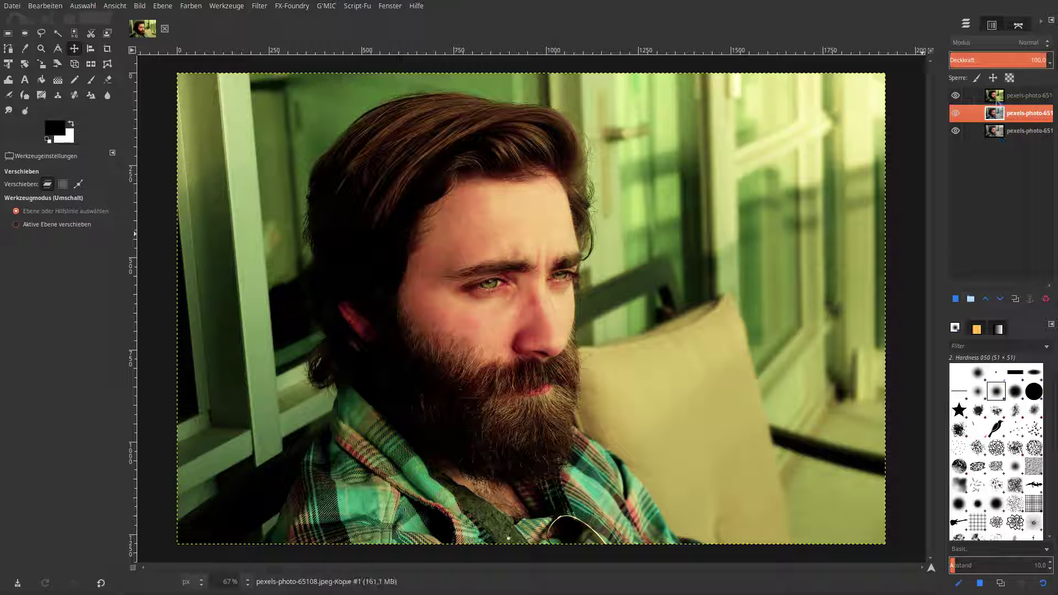
pyautogui.click(999, 99)
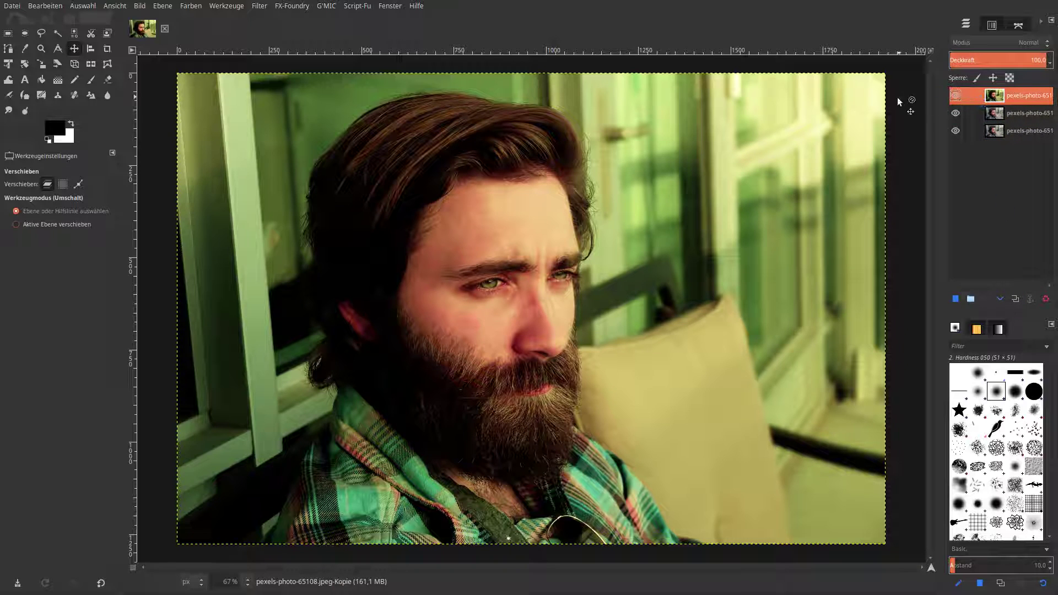
# - Apply Farbabgleich to the top layer with Magenta at -100 for Schatten and Glanzlichter
pyautogui.click(193, 6)
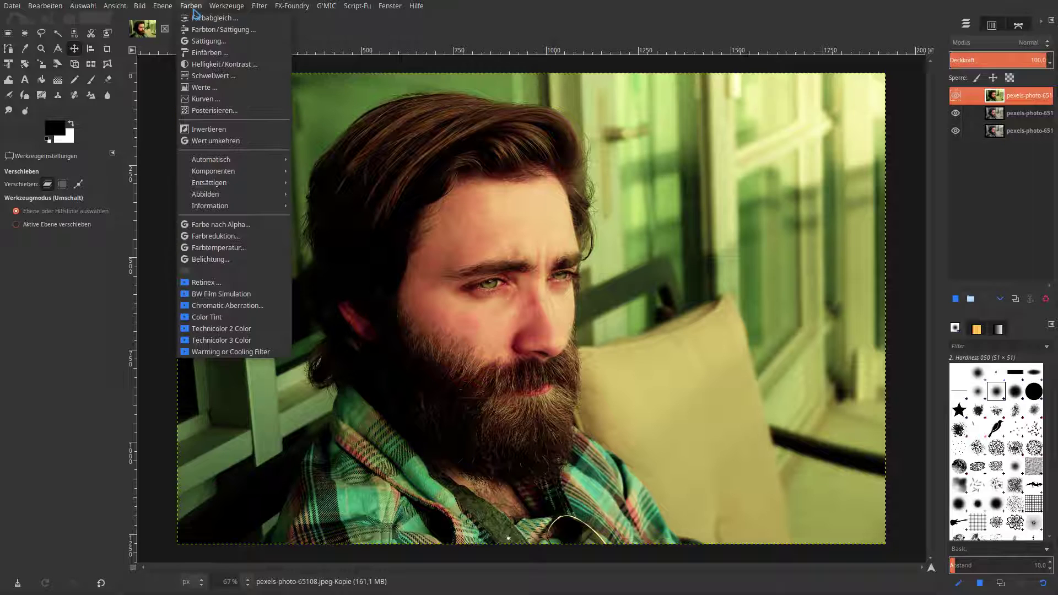
pyautogui.click(197, 17)
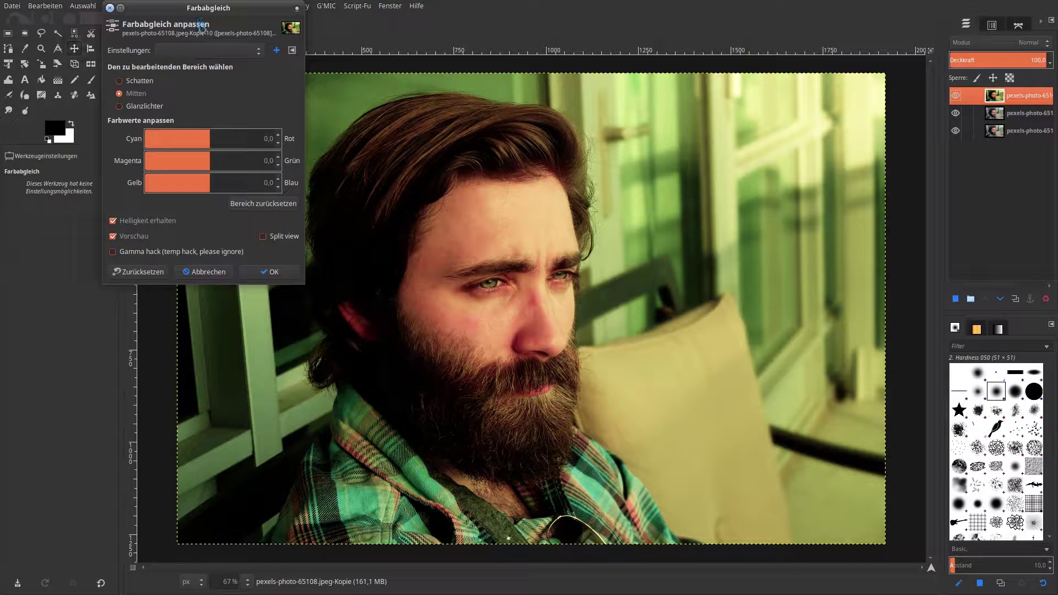
pyautogui.click(165, 82)
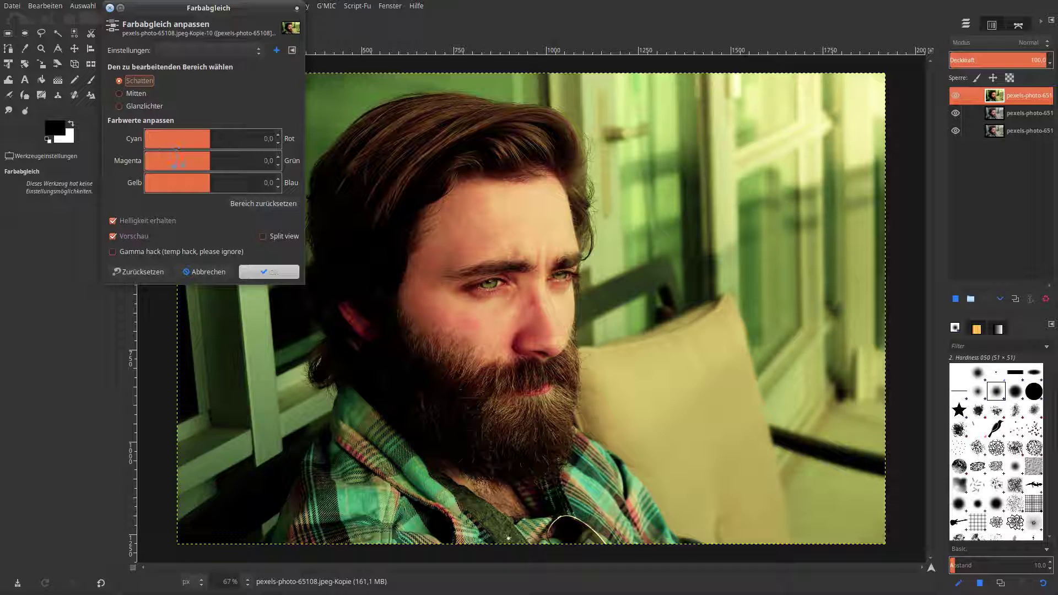
pyautogui.moveTo(178, 166); pyautogui.dragTo(156, 175)
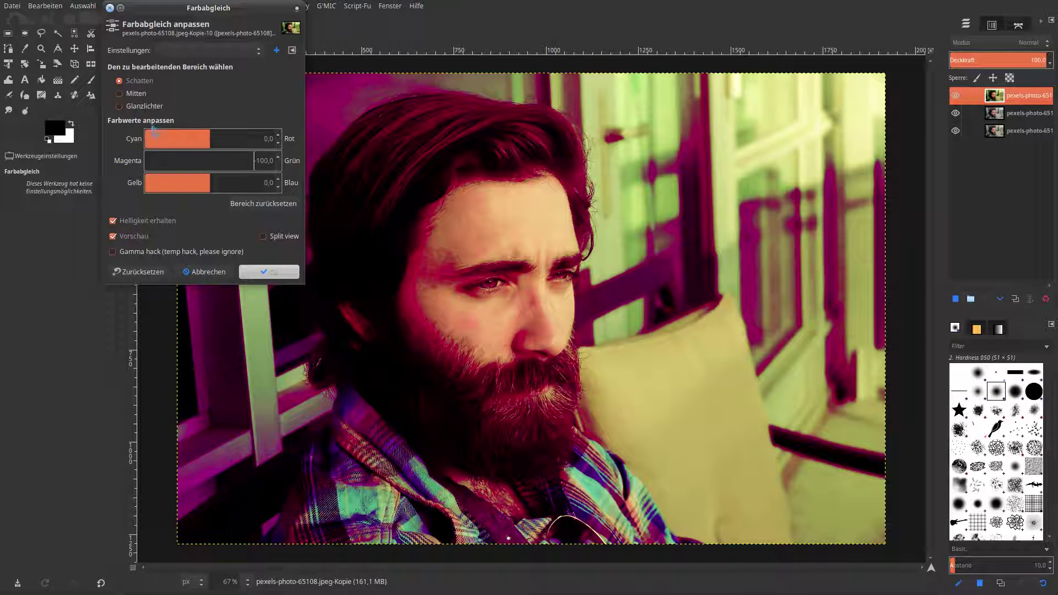
pyautogui.click(142, 106)
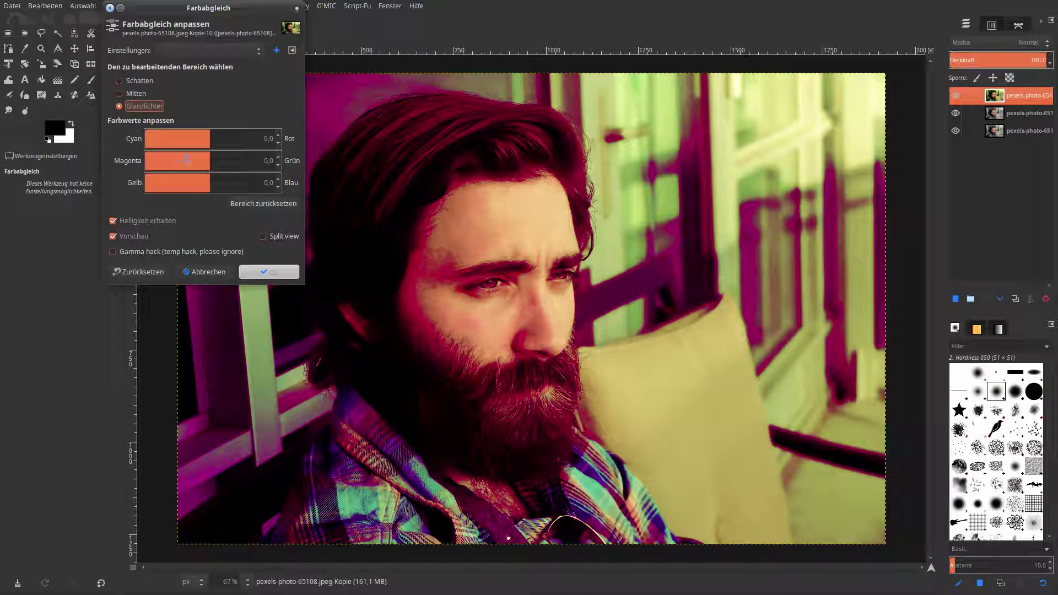
pyautogui.moveTo(187, 160); pyautogui.dragTo(140, 160)
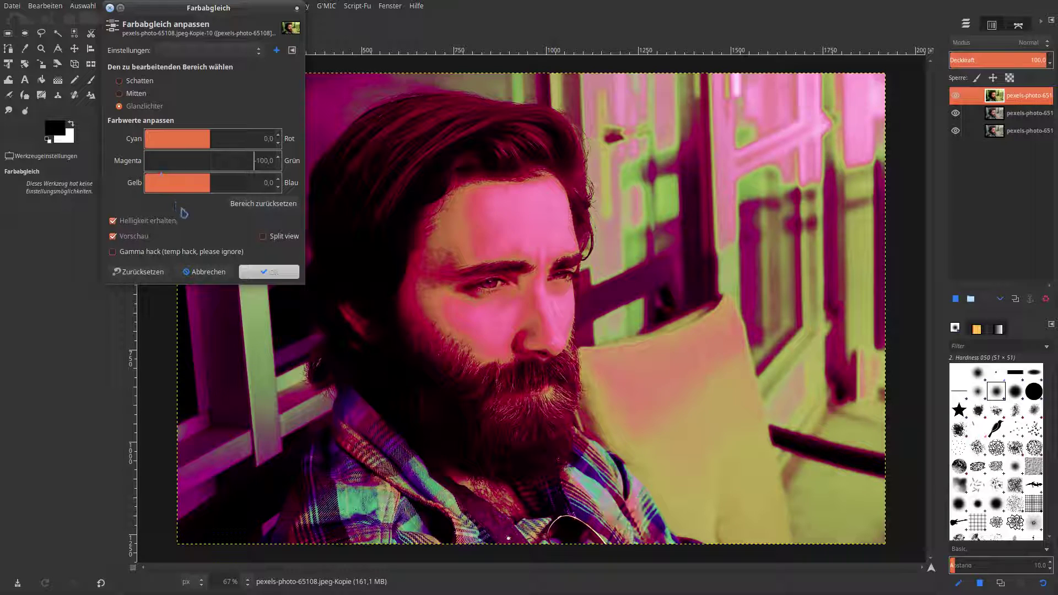
pyautogui.click(269, 272)
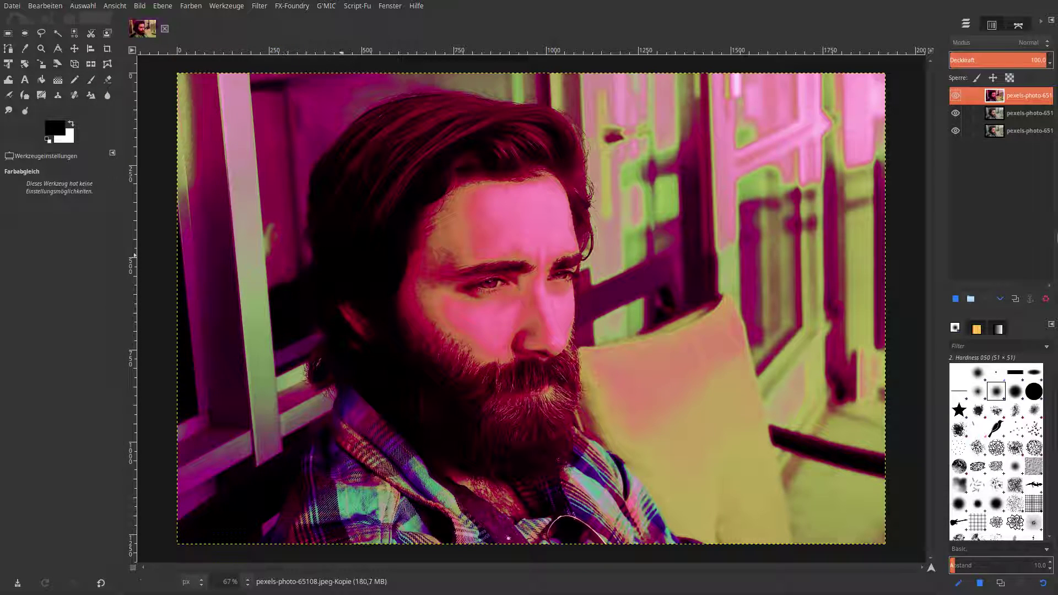
# - Set the magenta layer to Farbe (LCH) blend mode with Deckkraft 25
pyautogui.click(1028, 43)
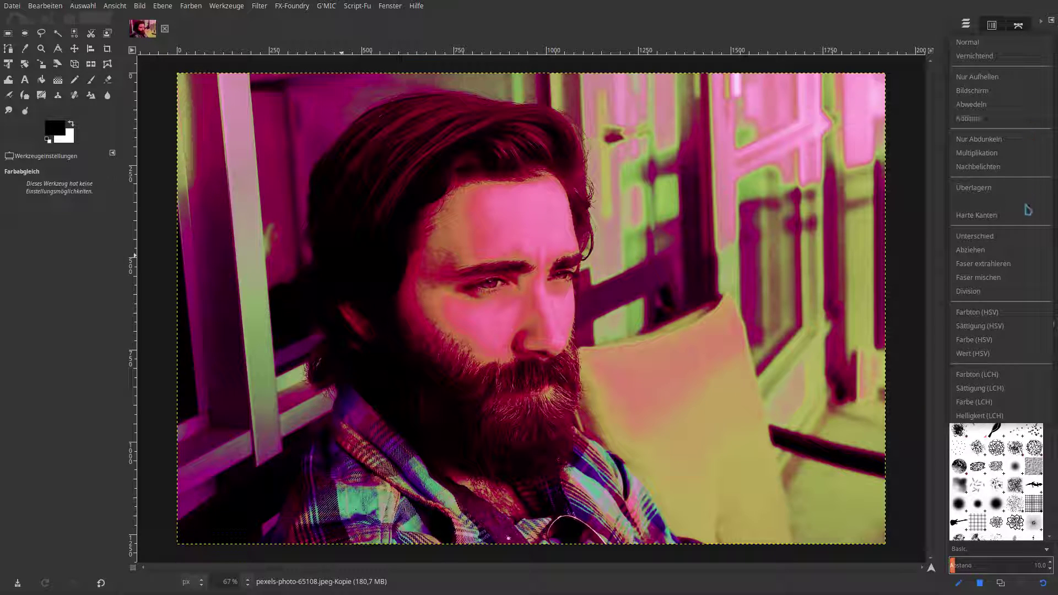
pyautogui.click(1025, 401)
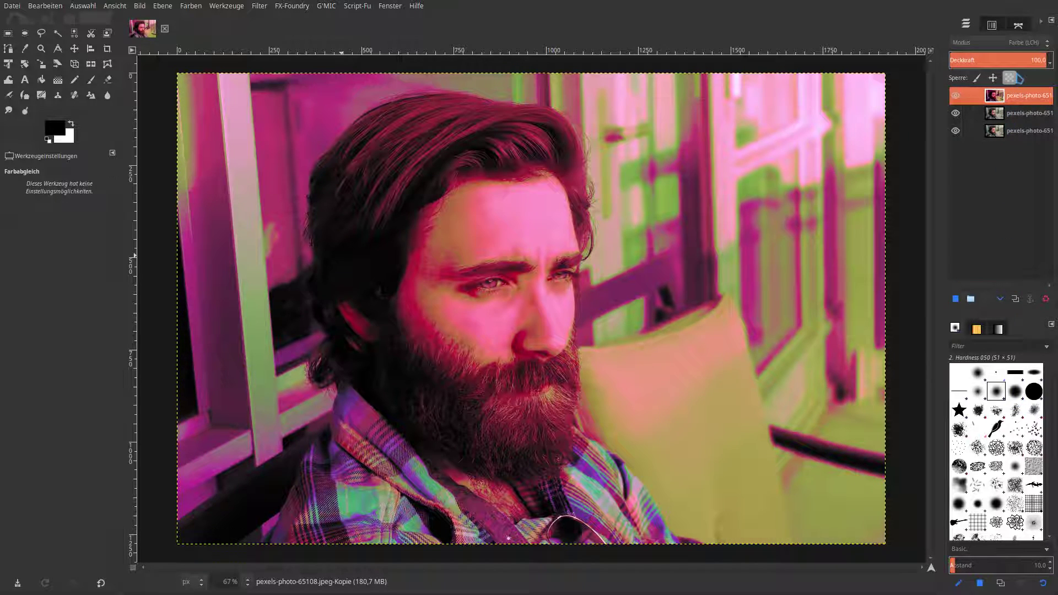
pyautogui.click(975, 58)
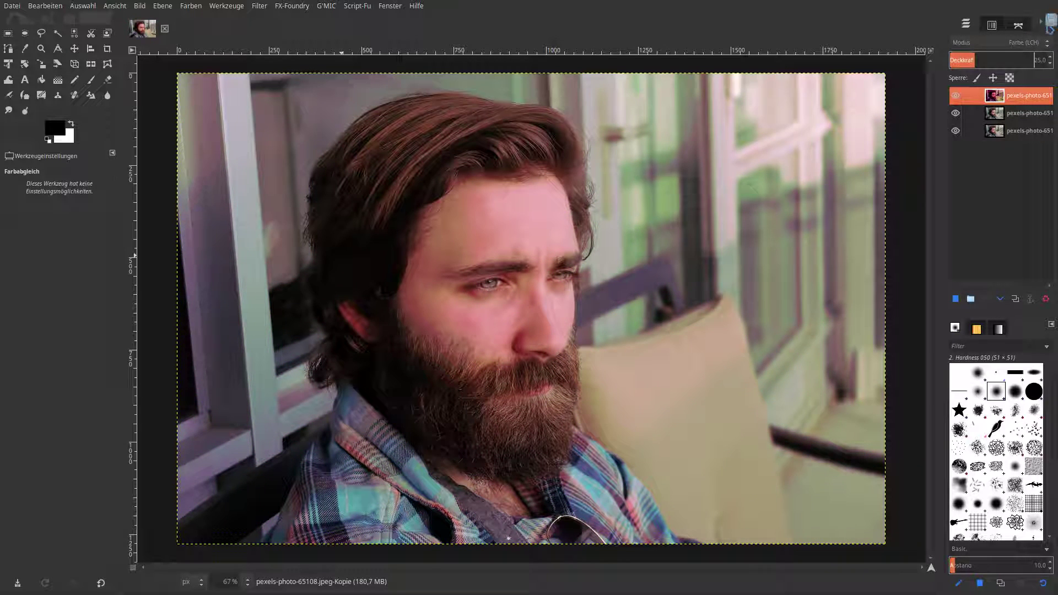
pyautogui.rightClick(995, 98)
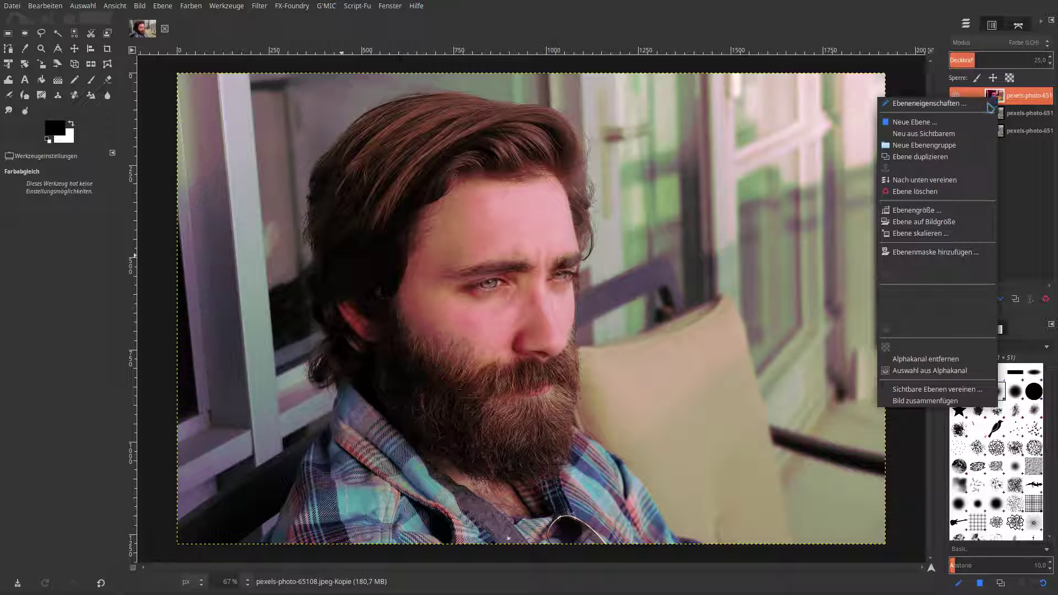
# - Dismiss the layer context menu and bring up the Farben menu
pyautogui.press('Escape')
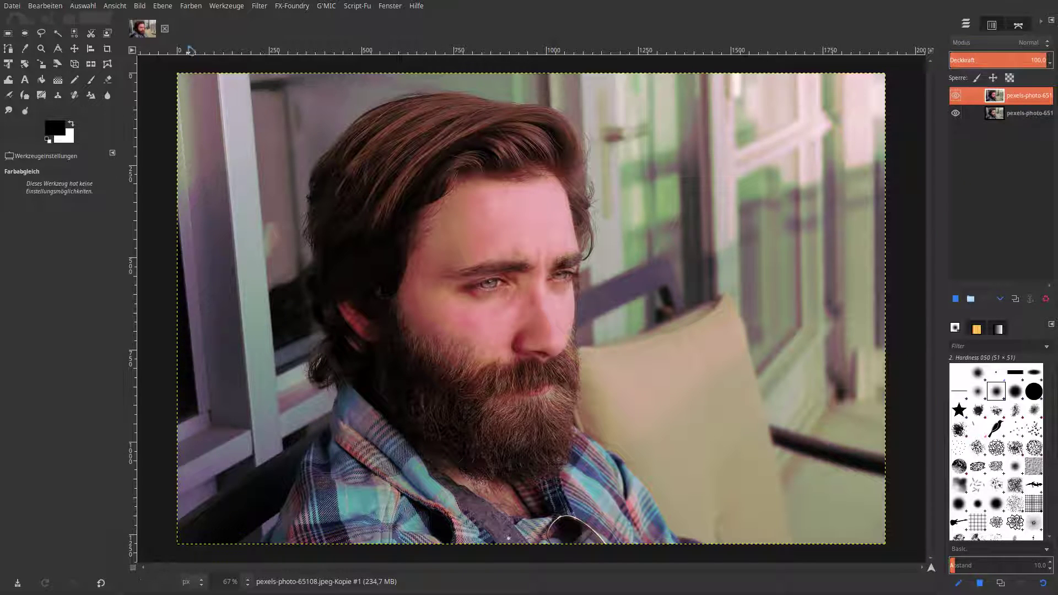
pyautogui.click(190, 7)
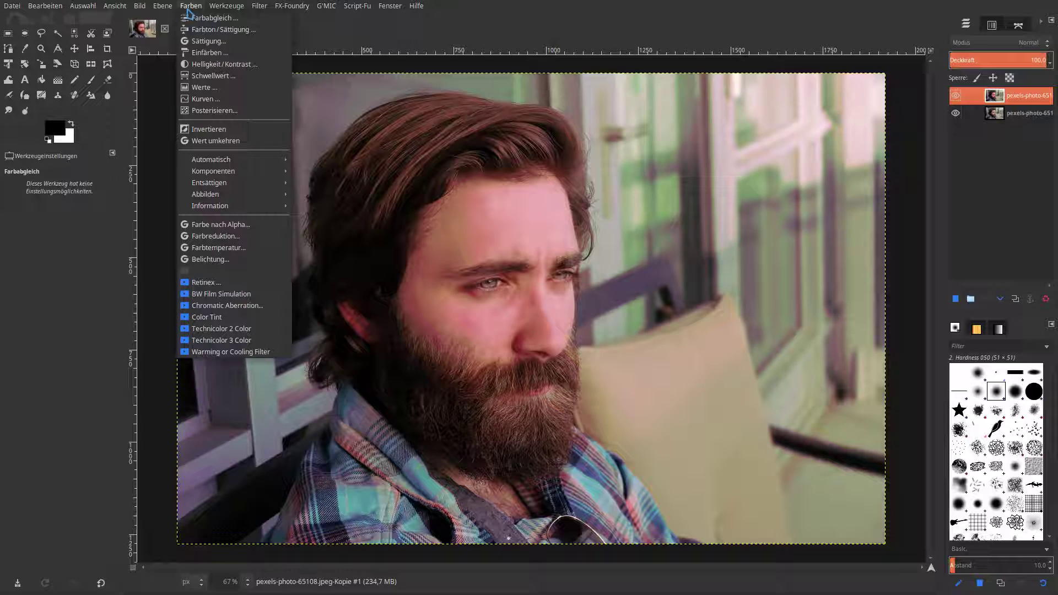
# - Apply Kurven: pull the Wert curve down, raise Blau shadows, lower Blau highlights to about 75.88
pyautogui.click(219, 100)
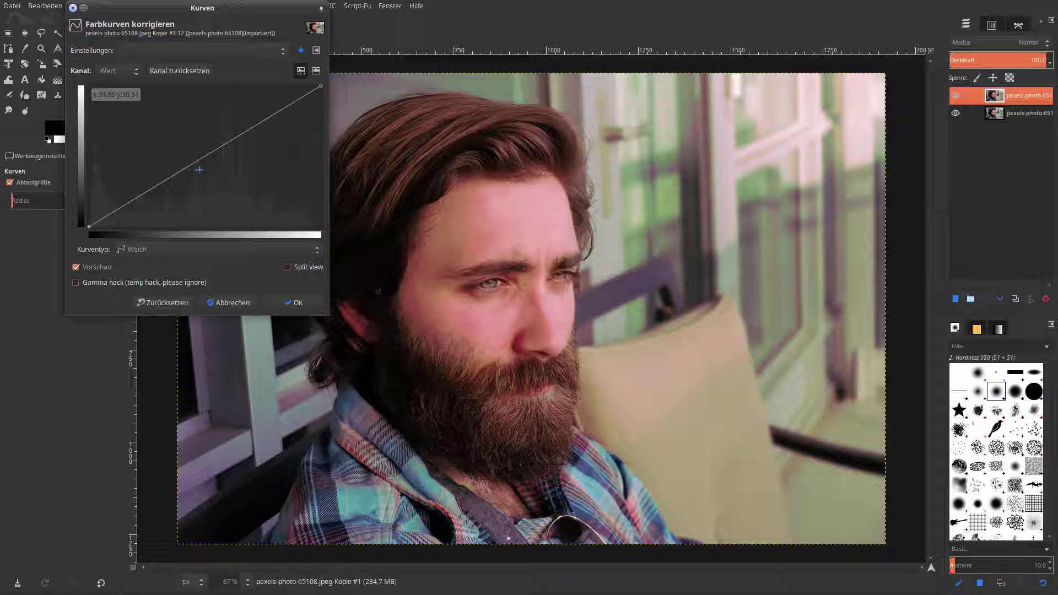
pyautogui.moveTo(198, 163); pyautogui.dragTo(204, 172)
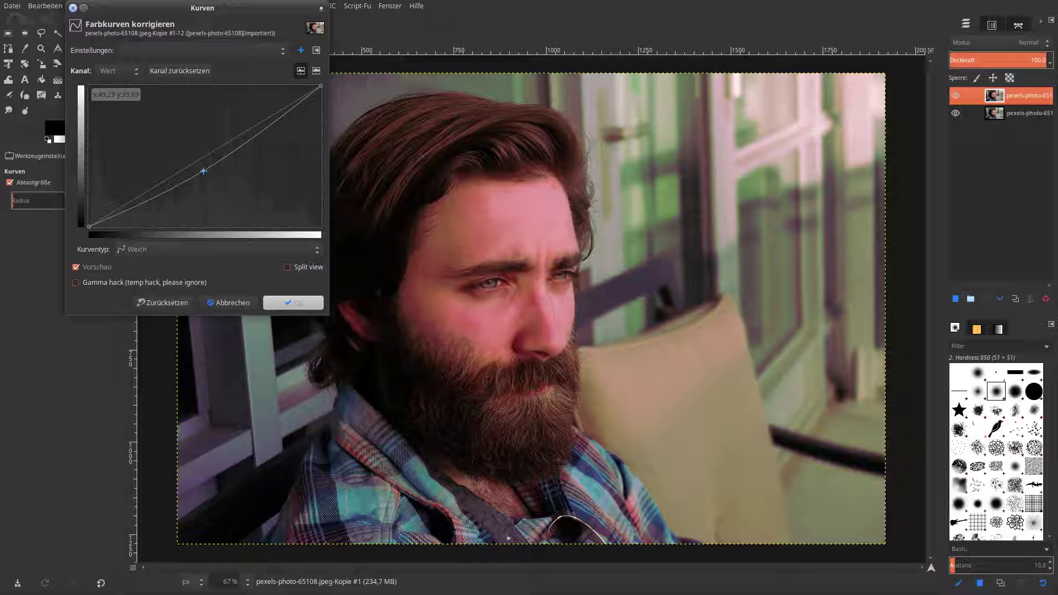
pyautogui.moveTo(204, 171); pyautogui.dragTo(204, 174)
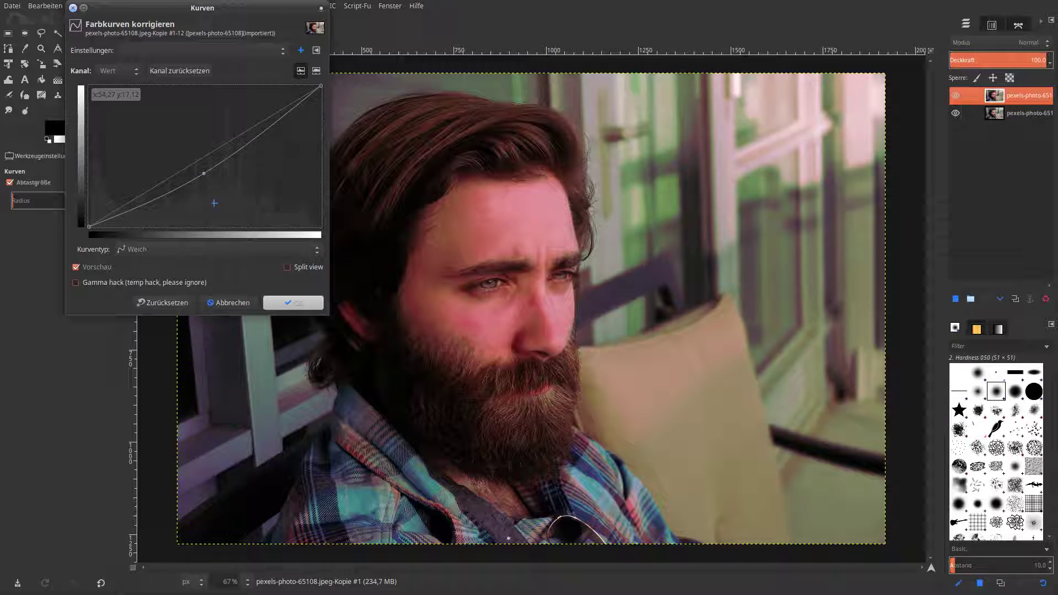
pyautogui.click(114, 72)
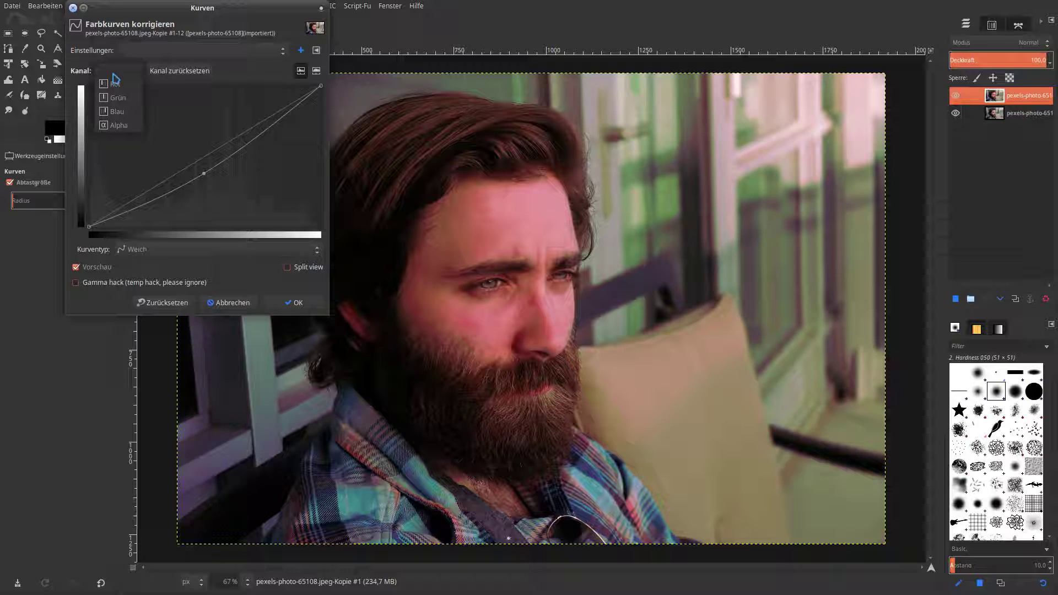
pyautogui.click(117, 111)
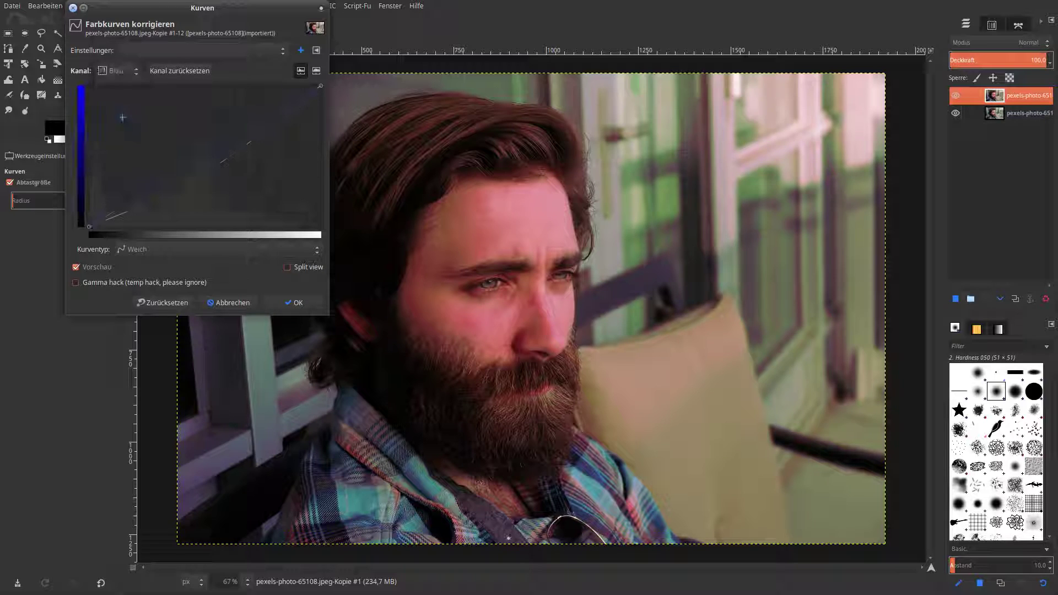
pyautogui.moveTo(89, 226); pyautogui.dragTo(81, 192)
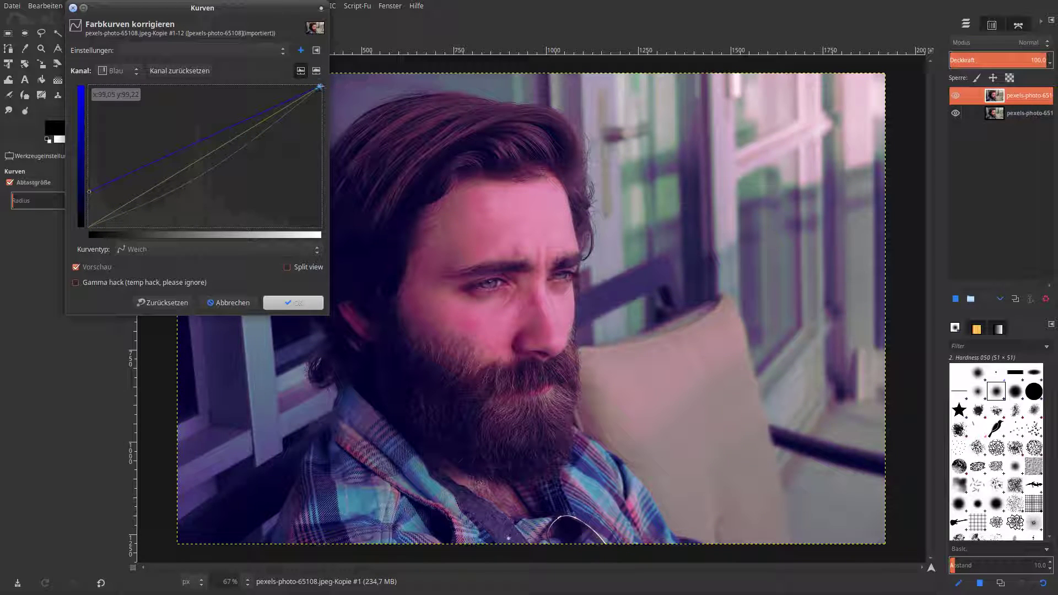
pyautogui.moveTo(322, 94); pyautogui.dragTo(324, 120)
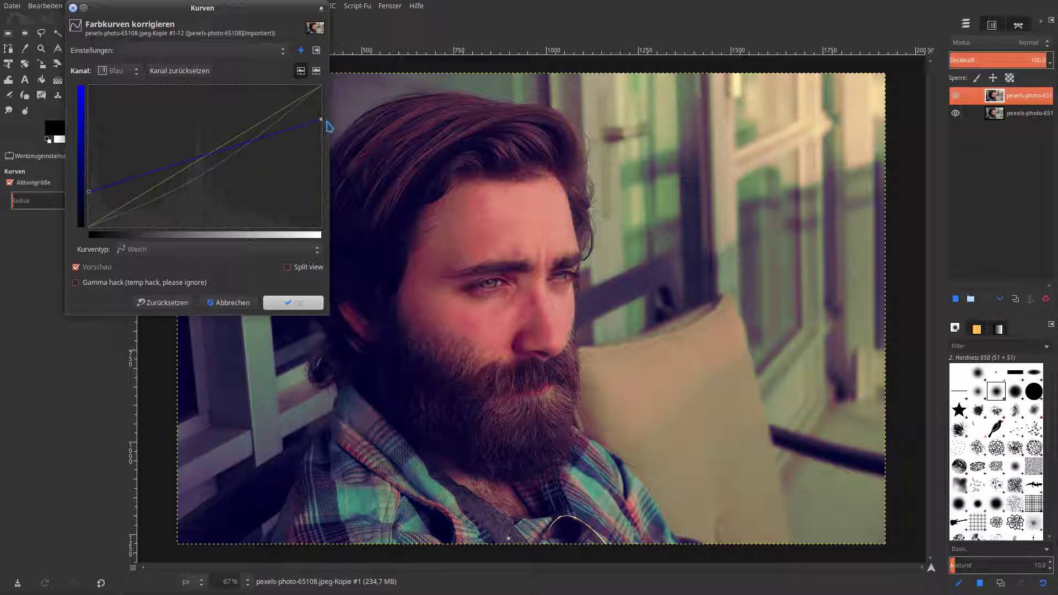
pyautogui.click(308, 302)
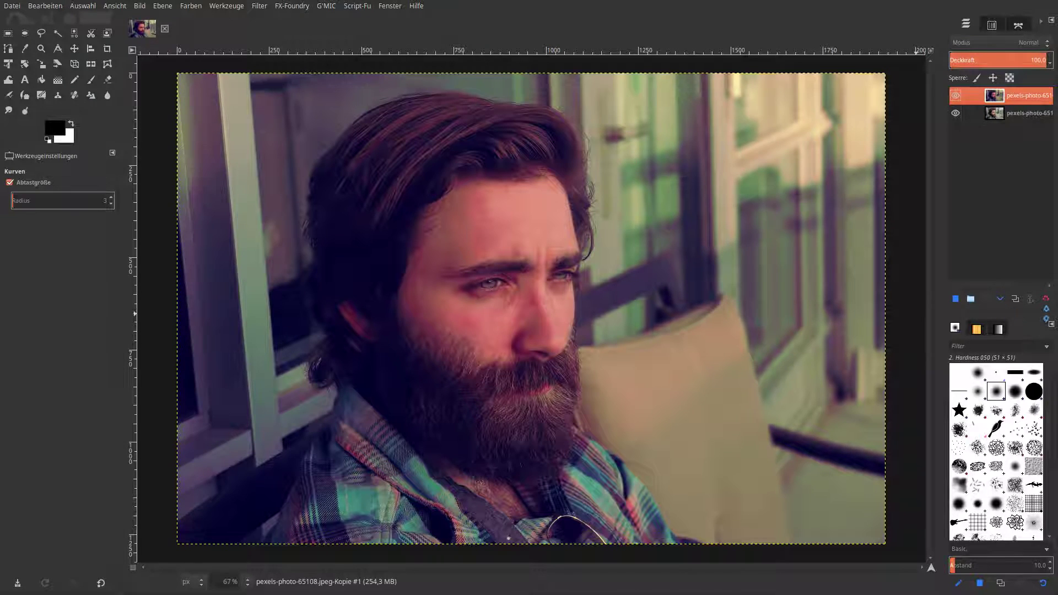
# - Duplicate the graded layer and set the copy to Multiplikation mode at 50 opacity
pyautogui.click(1015, 298)
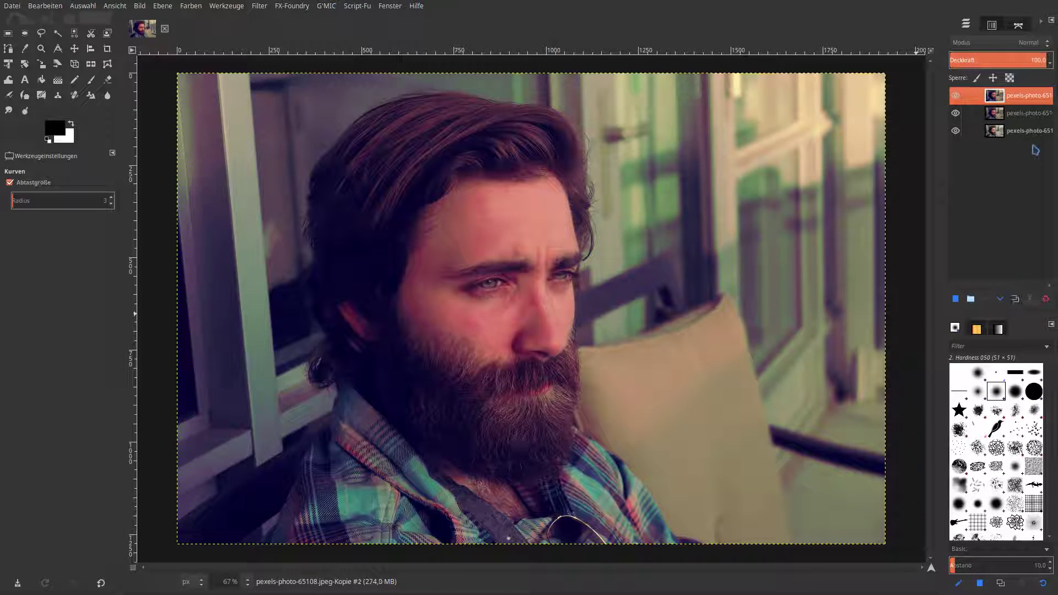
pyautogui.click(1022, 45)
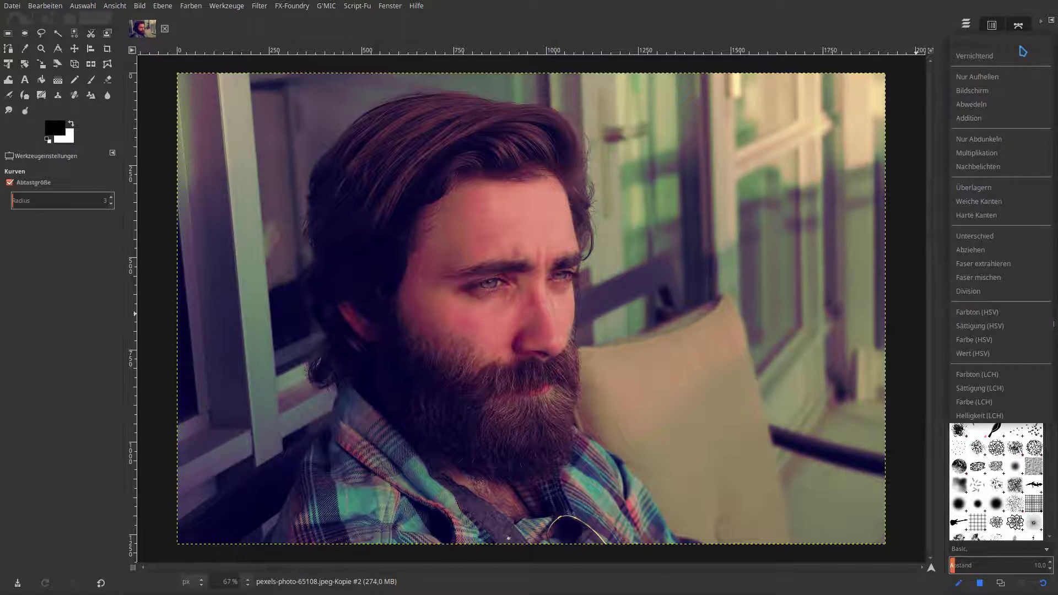
pyautogui.click(1016, 163)
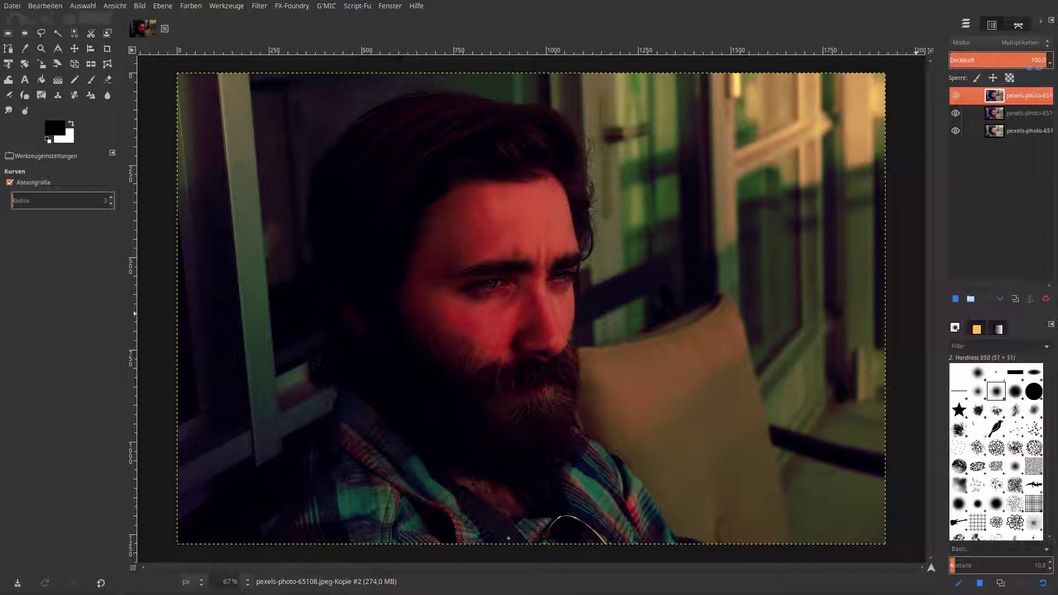
pyautogui.write('0')
pyautogui.press('Return')
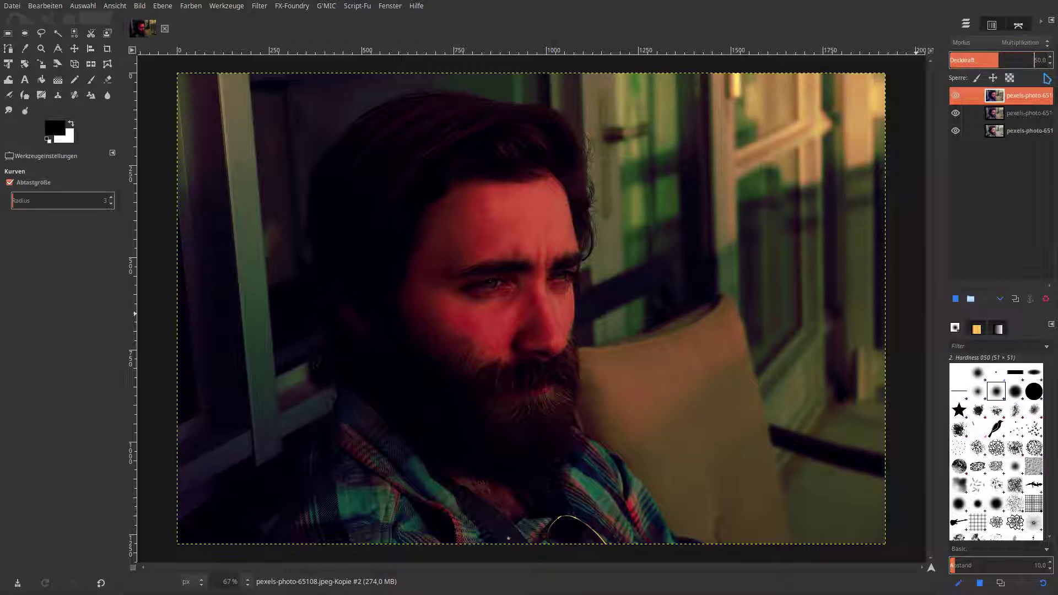
pyautogui.rightClick(1025, 101)
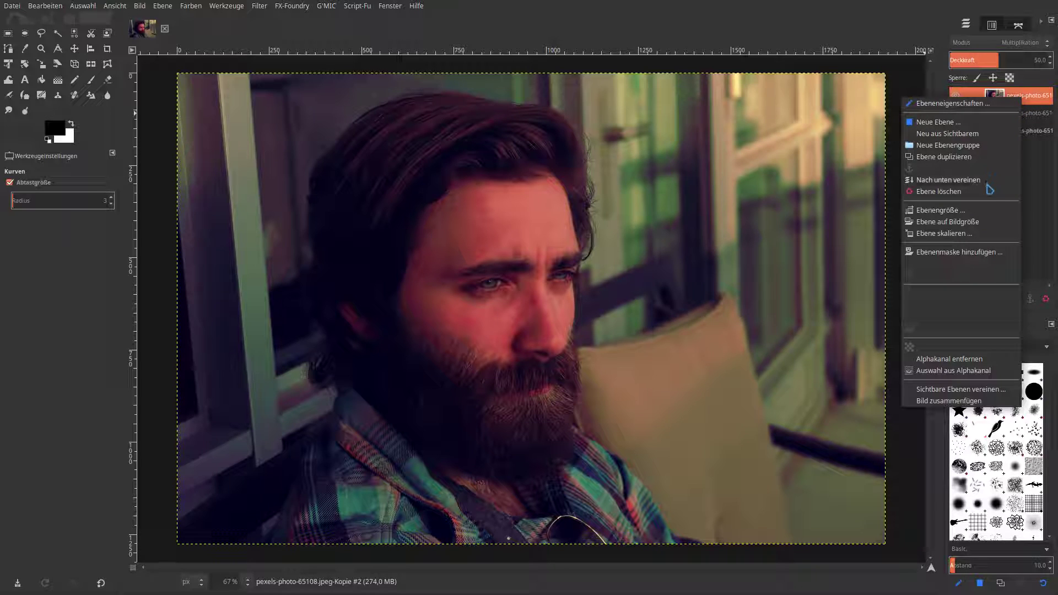
# - Add a Weiß (volle Deckkraft) layer mask to the Multiplikation top layer
pyautogui.click(990, 253)
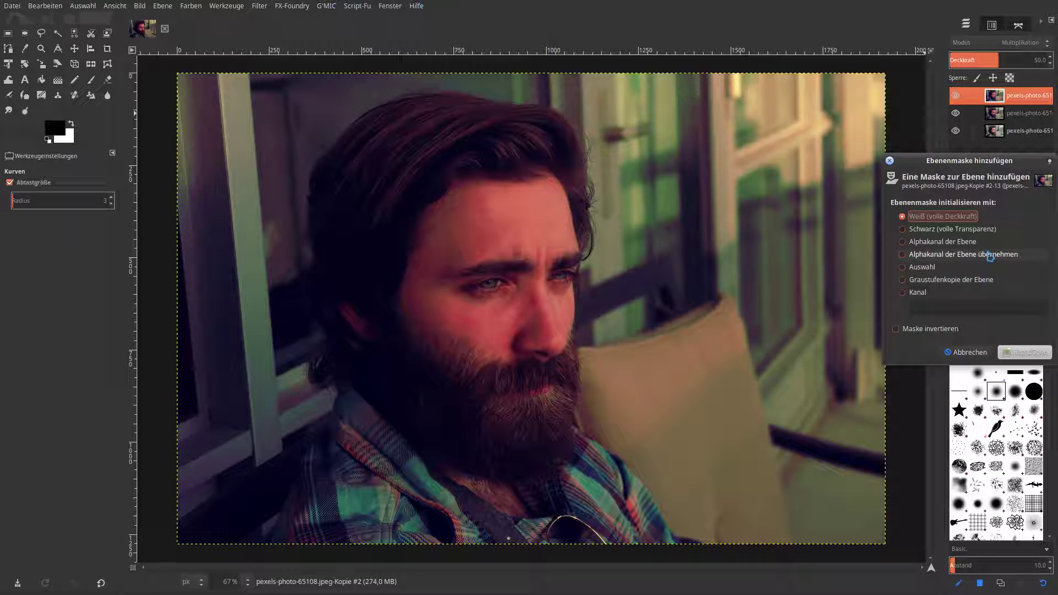
pyautogui.click(1025, 352)
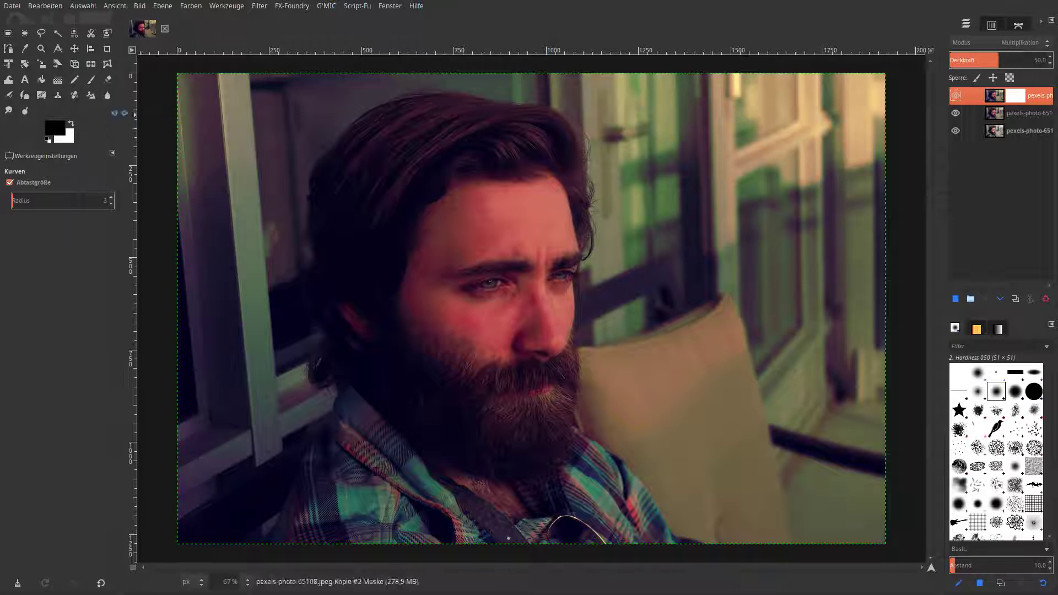
# - Set up the Paintbrush with the Hardness 025 brush, hardness 0, Weiches Zeichnen on, size 1000
pyautogui.click(91, 82)
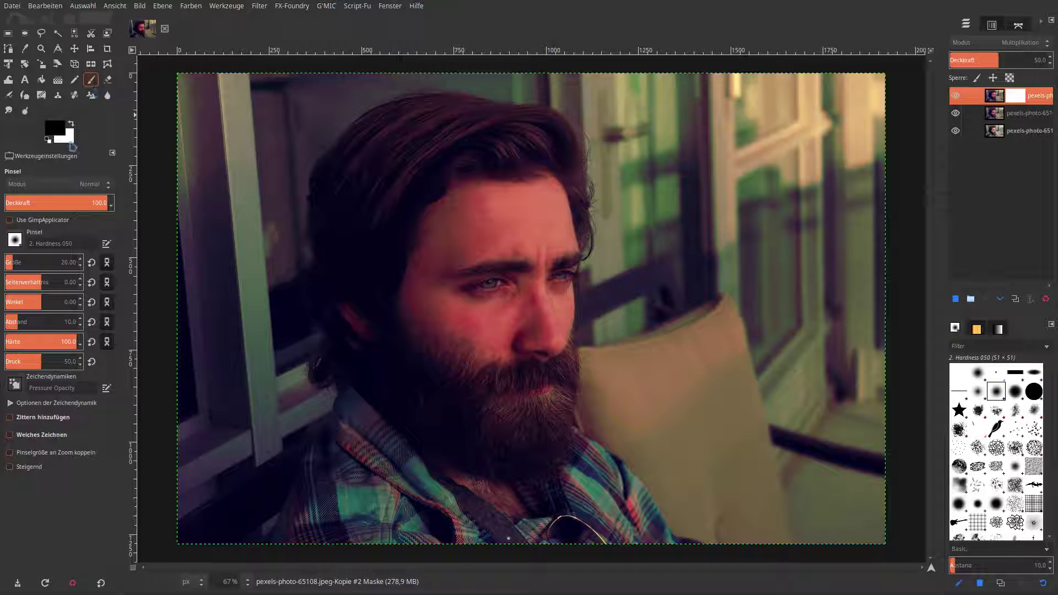
pyautogui.click(15, 239)
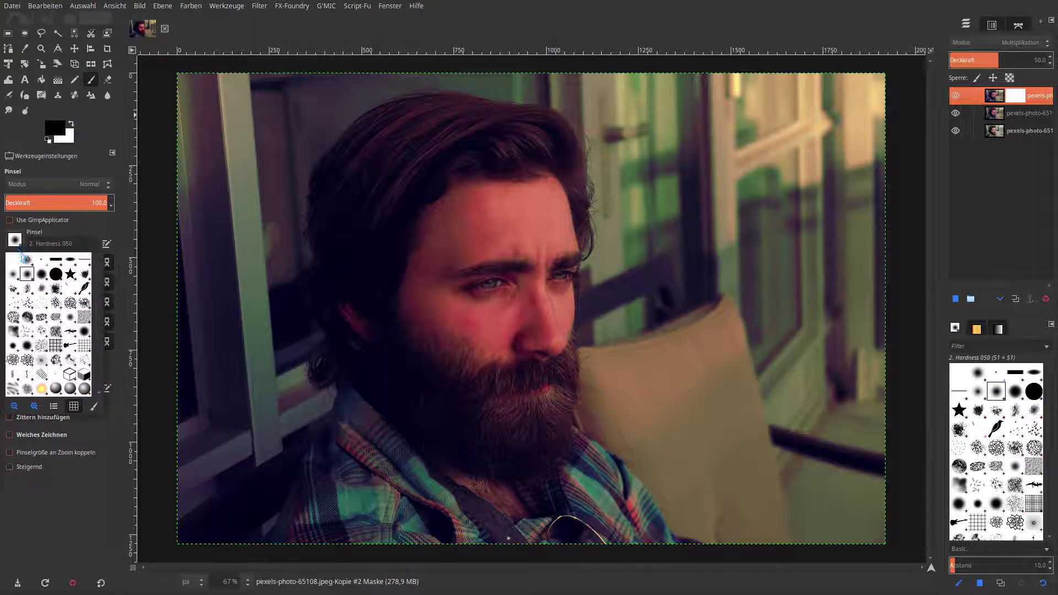
pyautogui.click(14, 273)
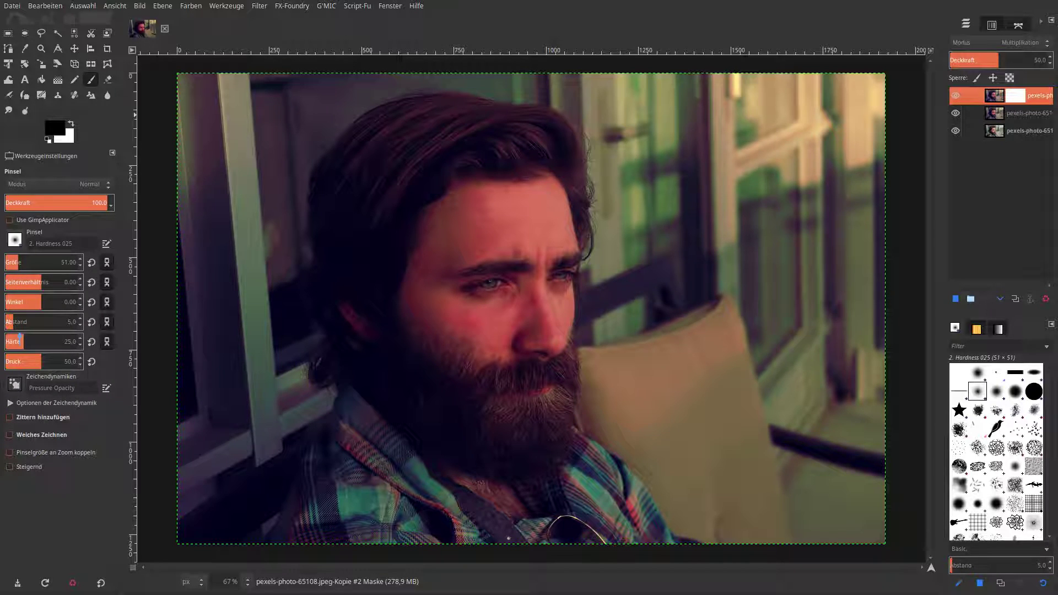
pyautogui.moveTo(20, 336); pyautogui.dragTo(3, 341)
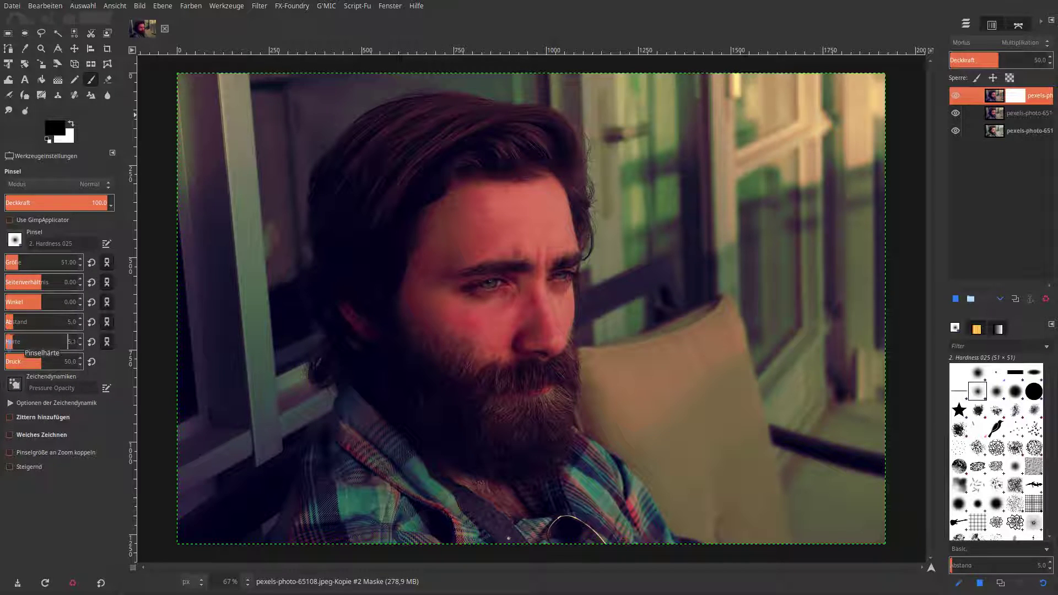
pyautogui.click(22, 436)
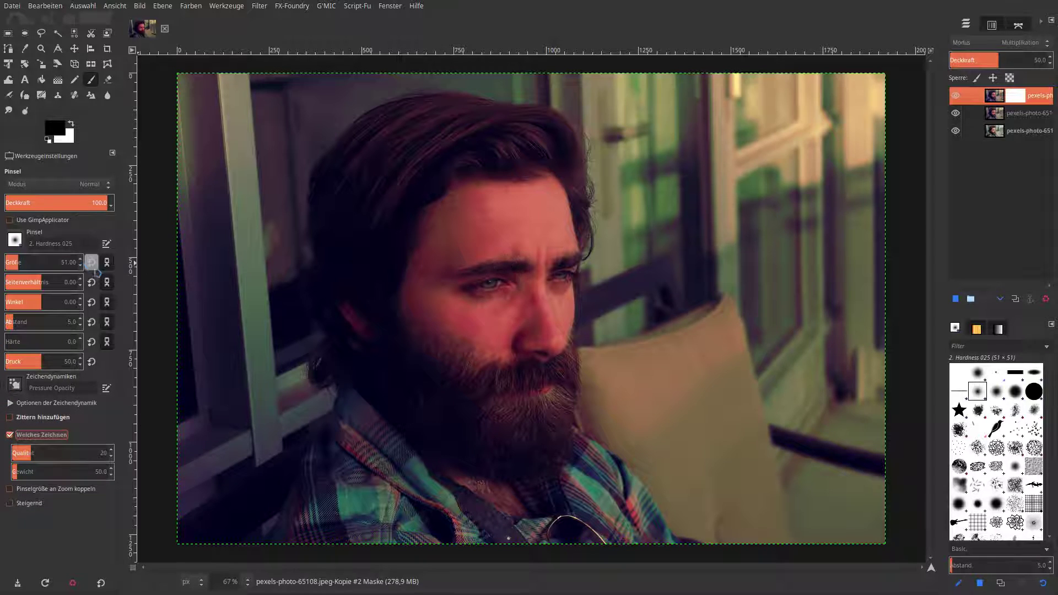
pyautogui.click(66, 267)
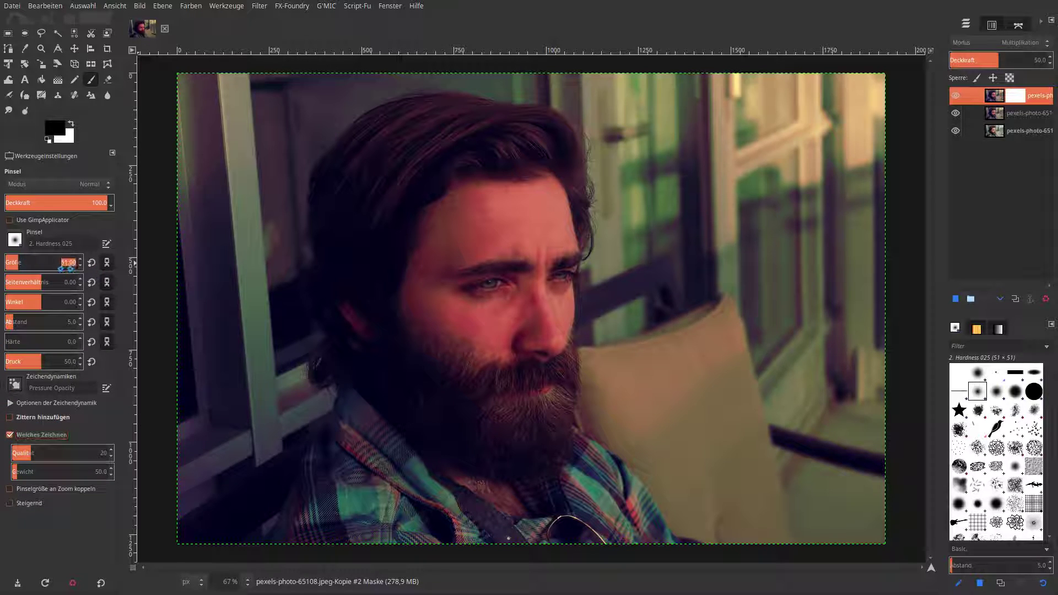
pyautogui.press('BackSpace')
pyautogui.press('Return')
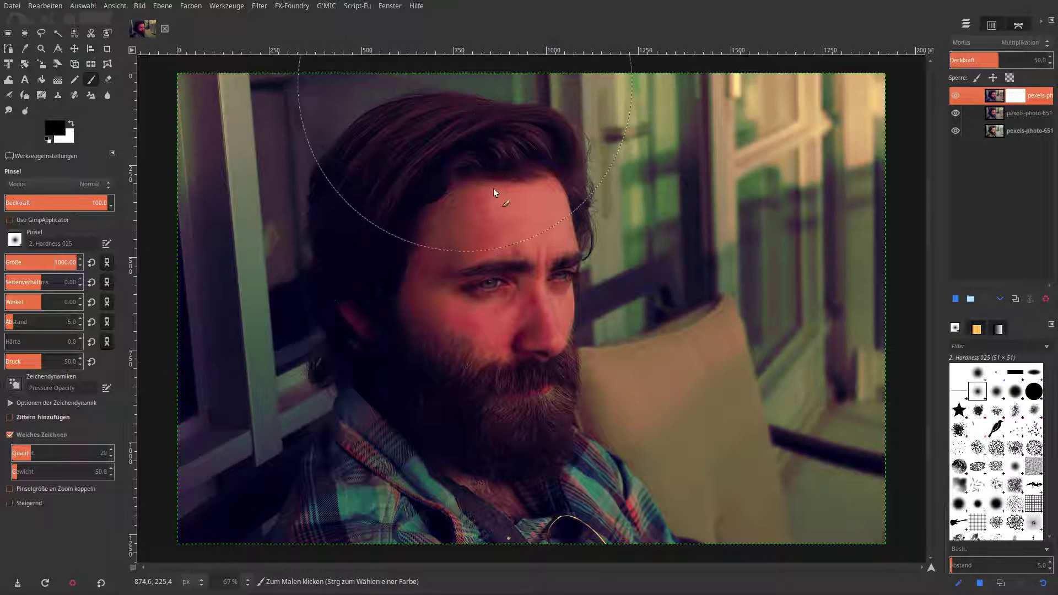
# - Paint black on the multiply layer's mask over the face and beard to remove its darkening
pyautogui.click(468, 212)
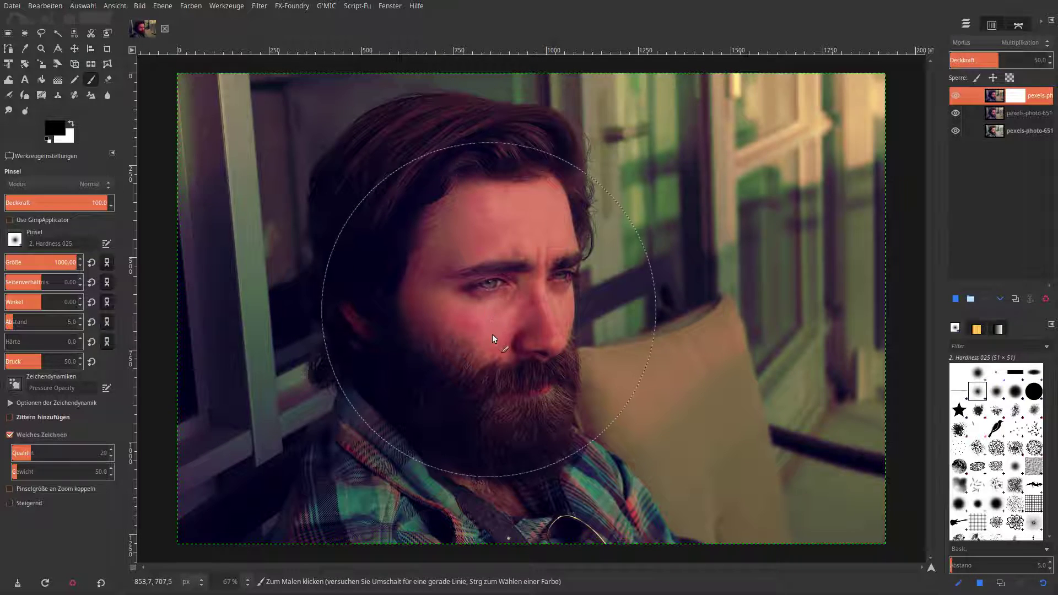
pyautogui.moveTo(492, 333); pyautogui.dragTo(497, 401)
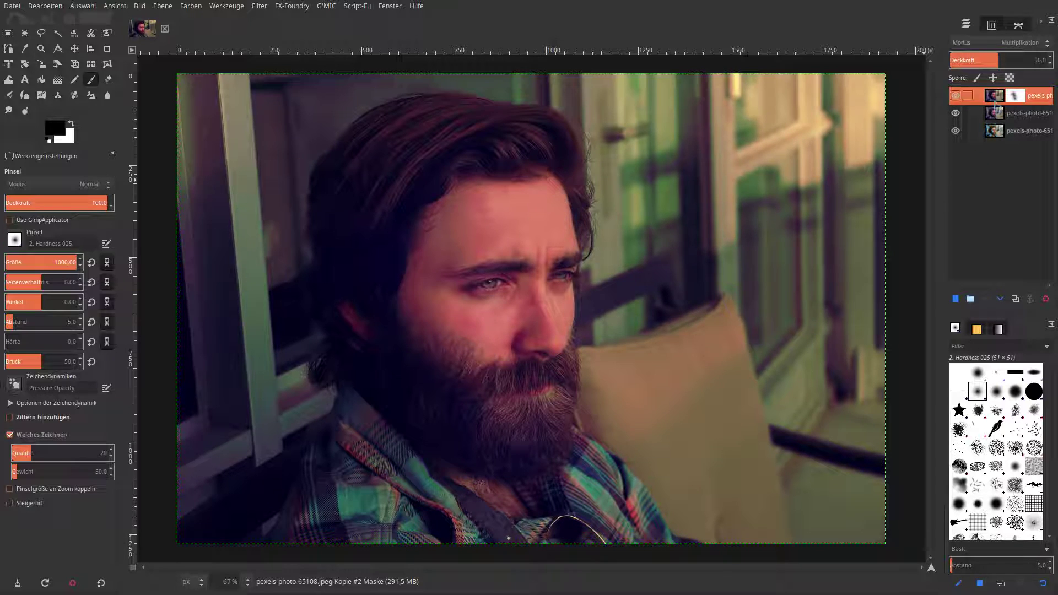
pyautogui.rightClick(996, 102)
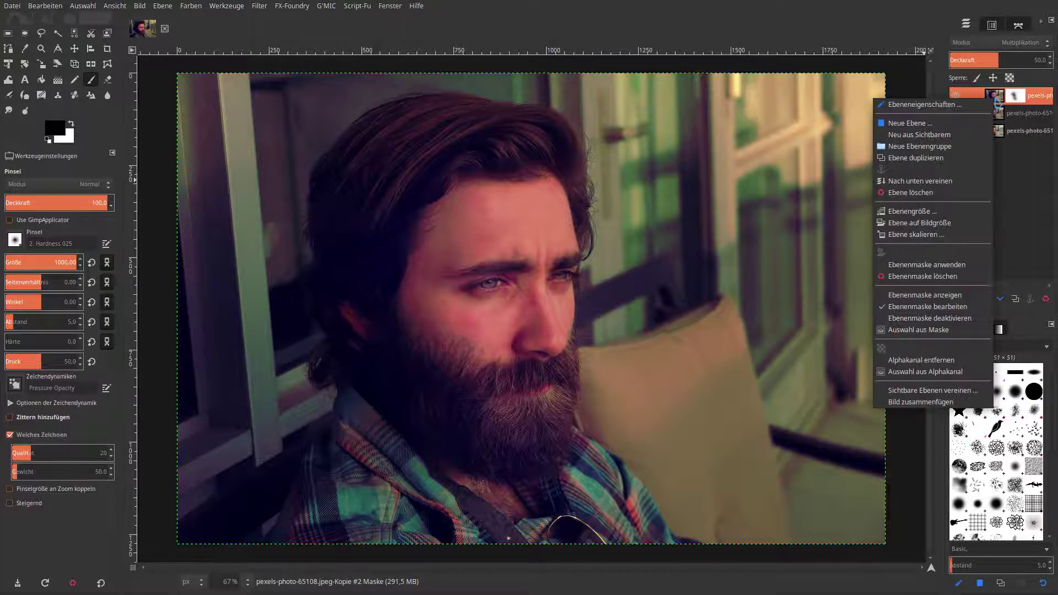
# - Merge the masked multiply layer into the layer below with Nach unten vereinen
pyautogui.click(960, 181)
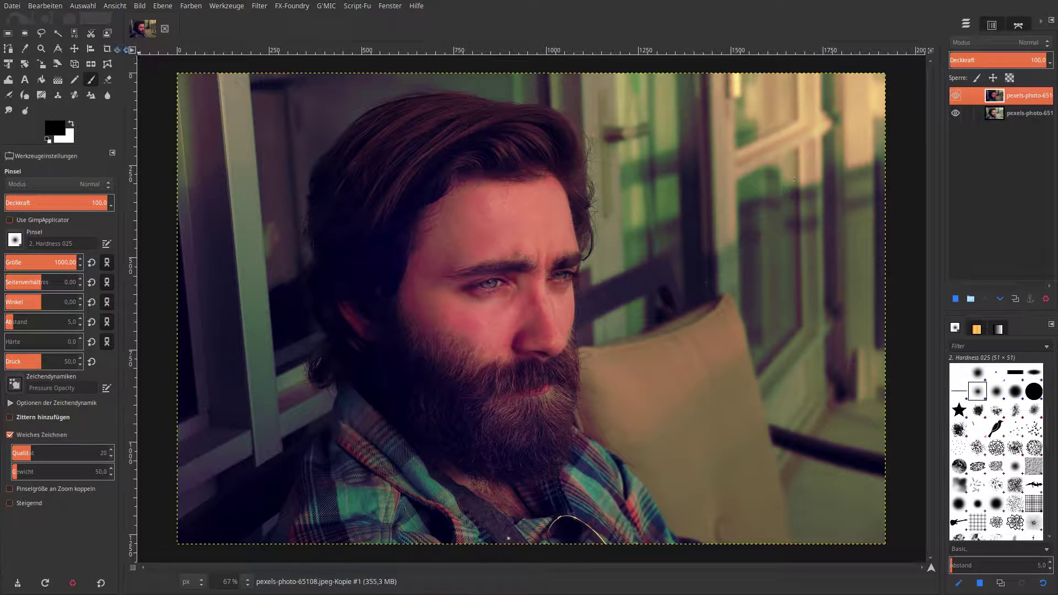
pyautogui.click(75, 50)
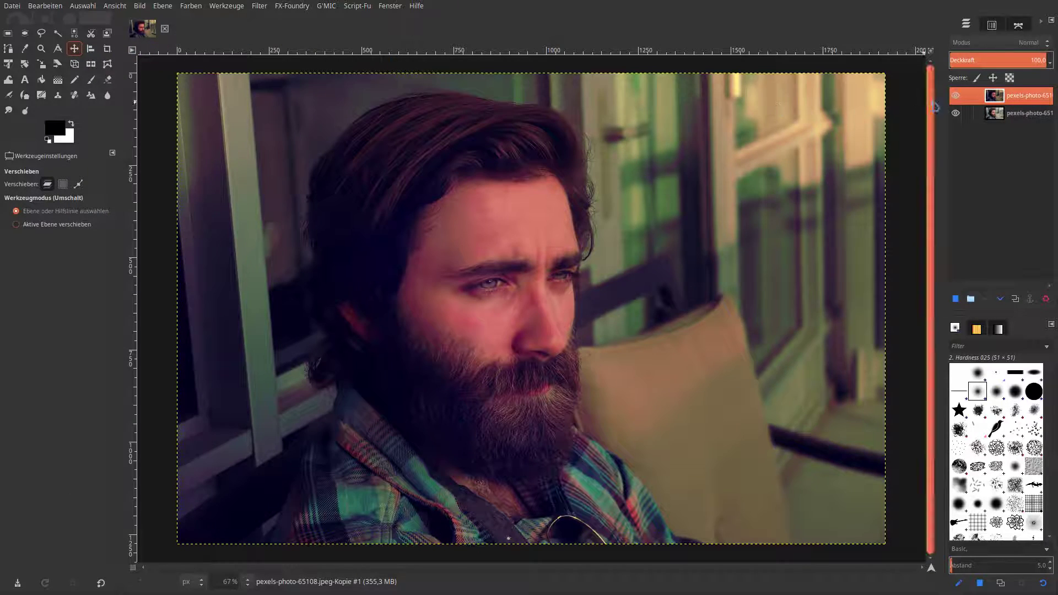
pyautogui.click(955, 95)
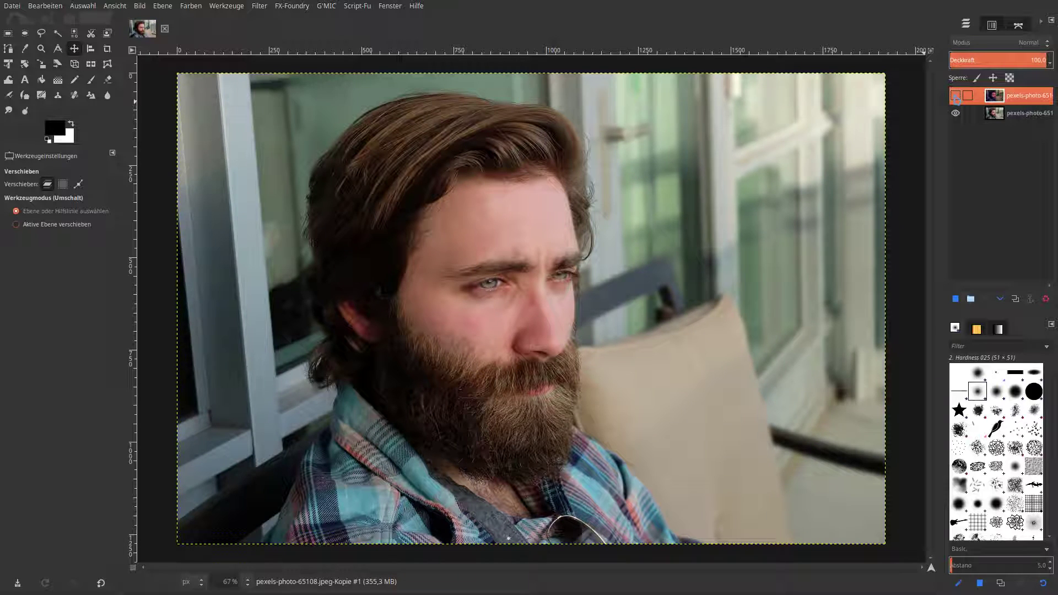
pyautogui.click(956, 98)
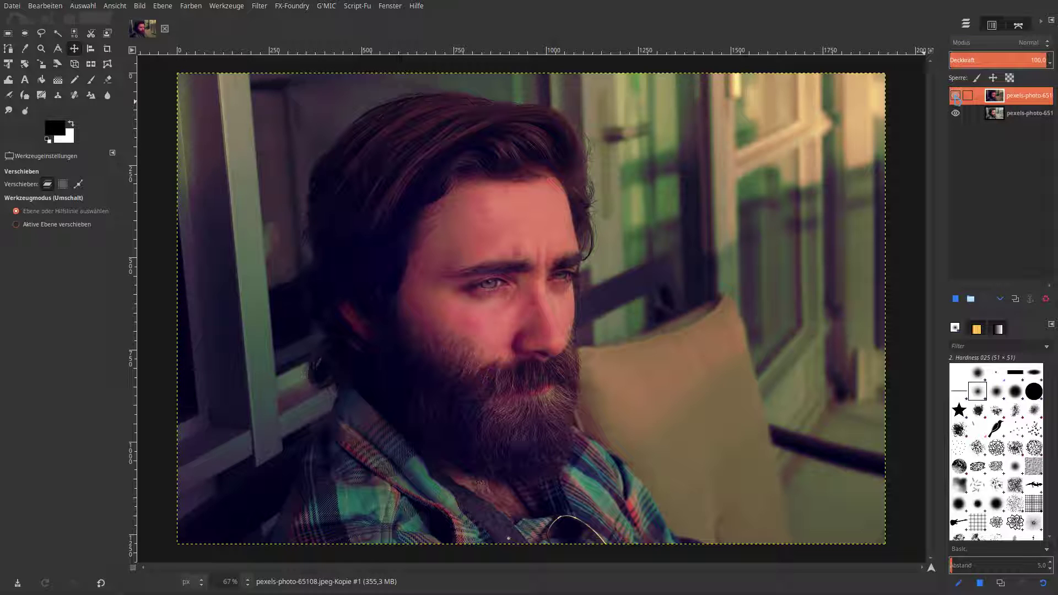
pyautogui.click(955, 96)
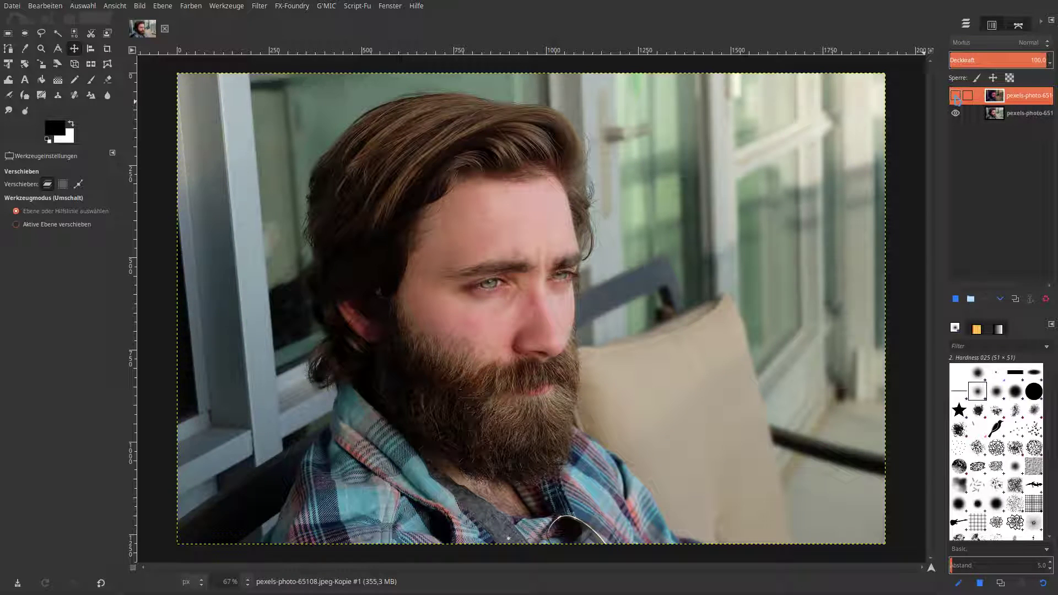
pyautogui.click(956, 97)
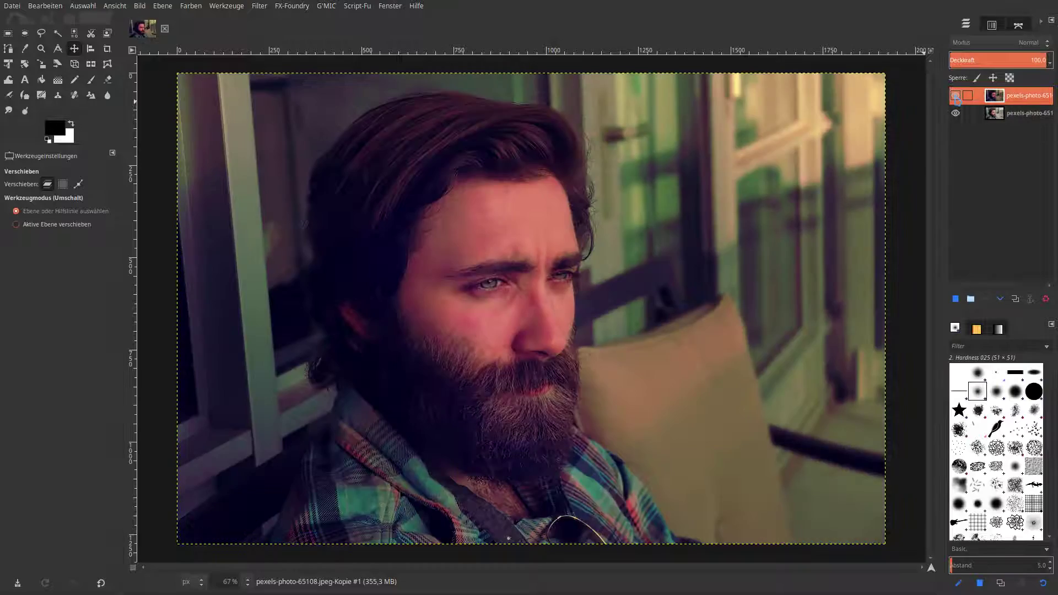